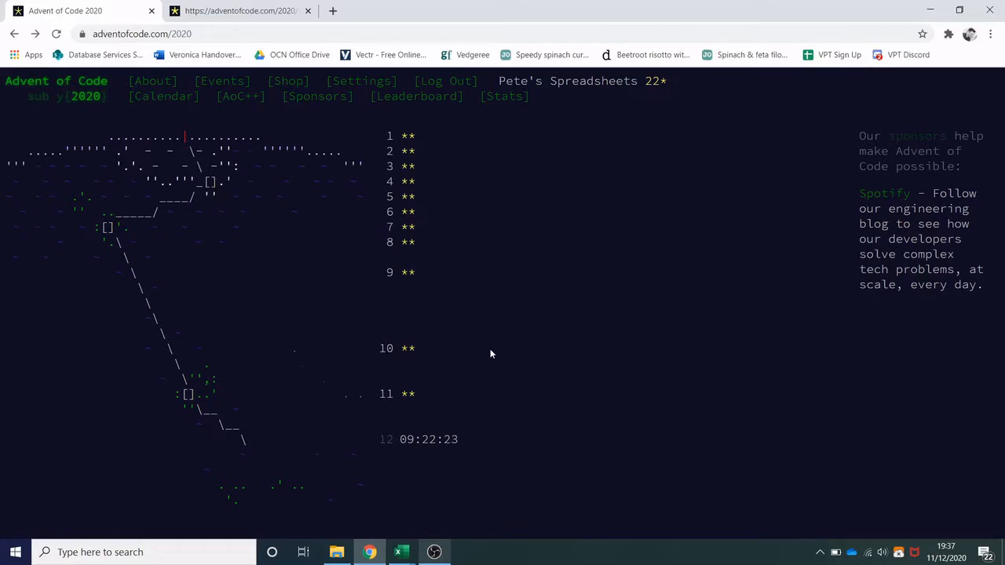
Step: Open the Day 11 Seating System puzzle and review its seat rules, example layout and puzzle input
click(400, 394)
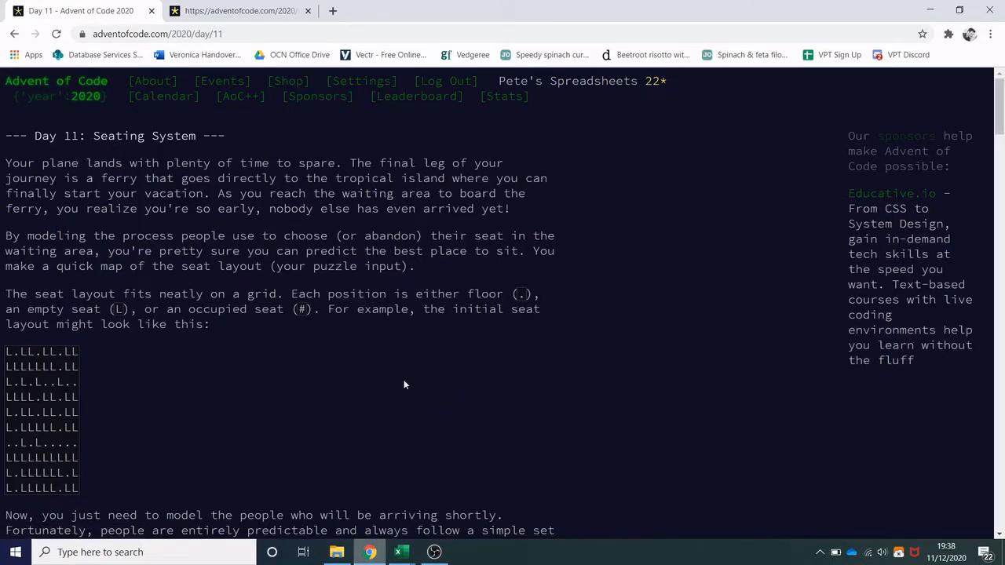
scroll(403, 385, down, 1)
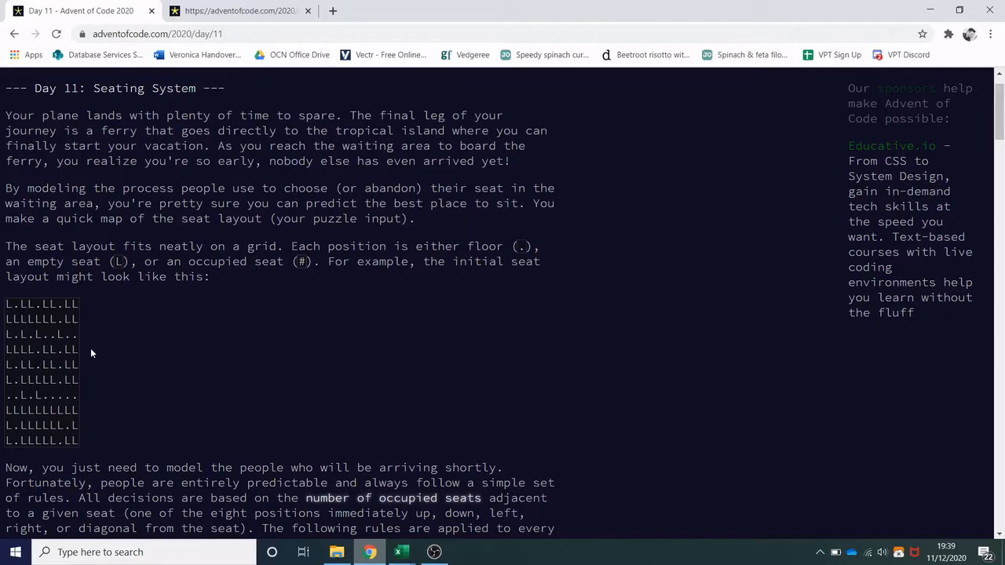
scroll(90, 353, down, 3)
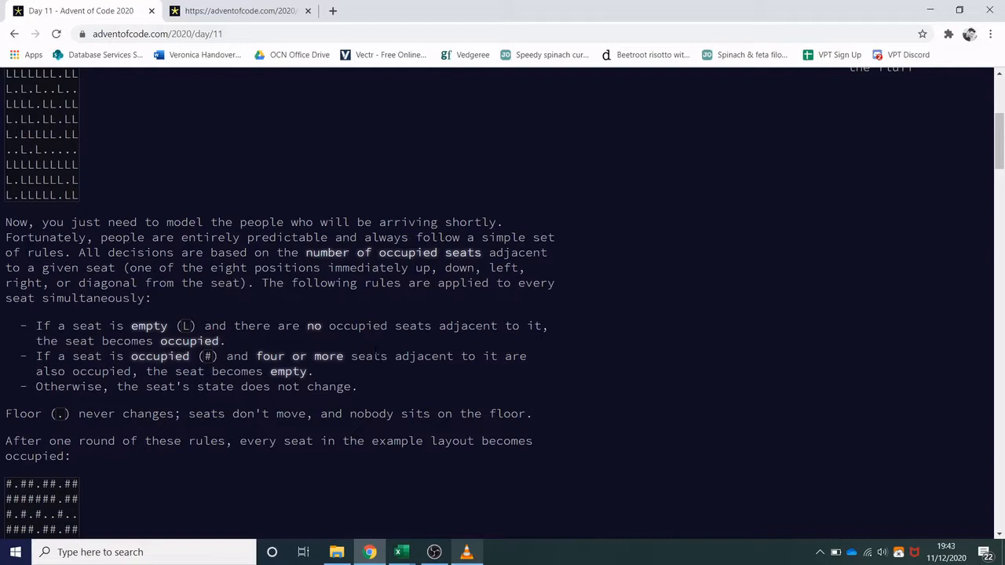
scroll(299, 292, up, 1)
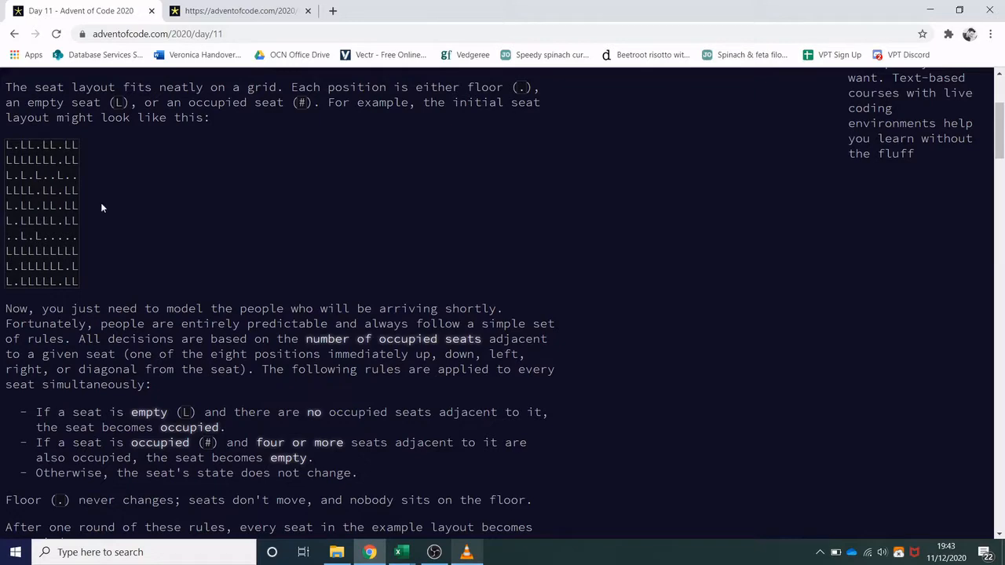
click(217, 14)
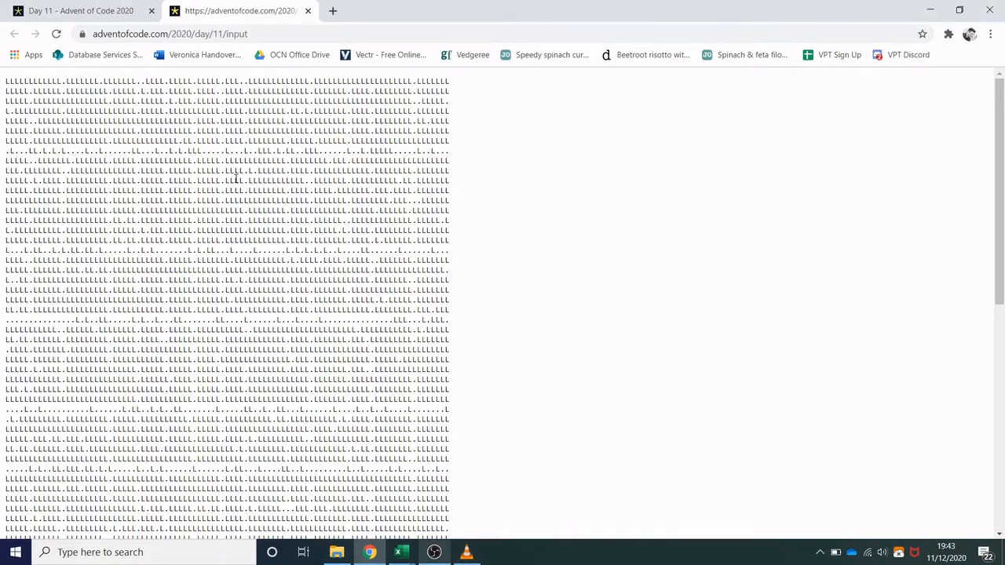
Step: Switch to the Day11 workbook in Excel and paste the Initial Input grid B18:K27 as values into the Current State grid at B3
key(alt+Tab)
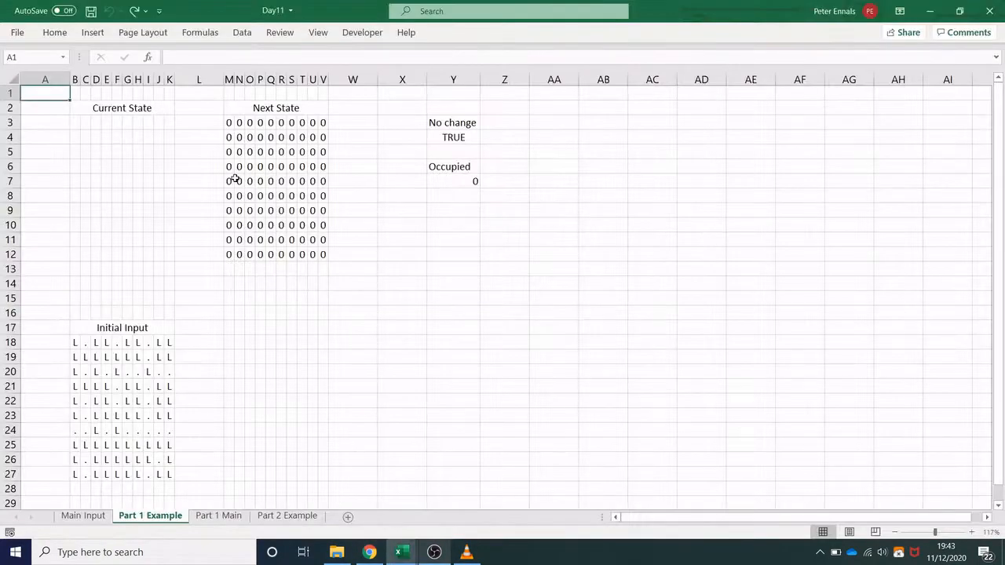
drag(75, 342, 170, 475)
key(ctrl+c)
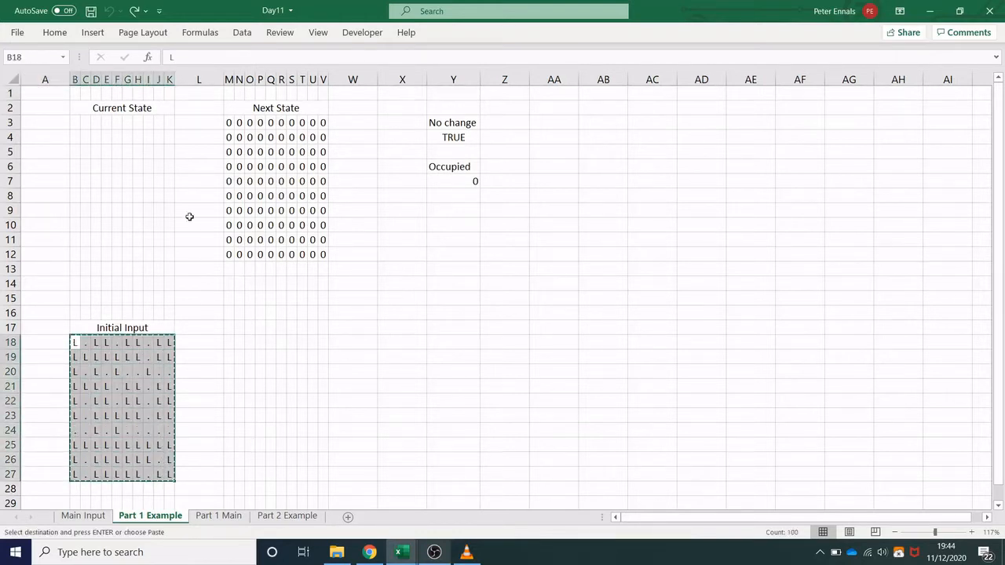
right_click(75, 123)
click(127, 195)
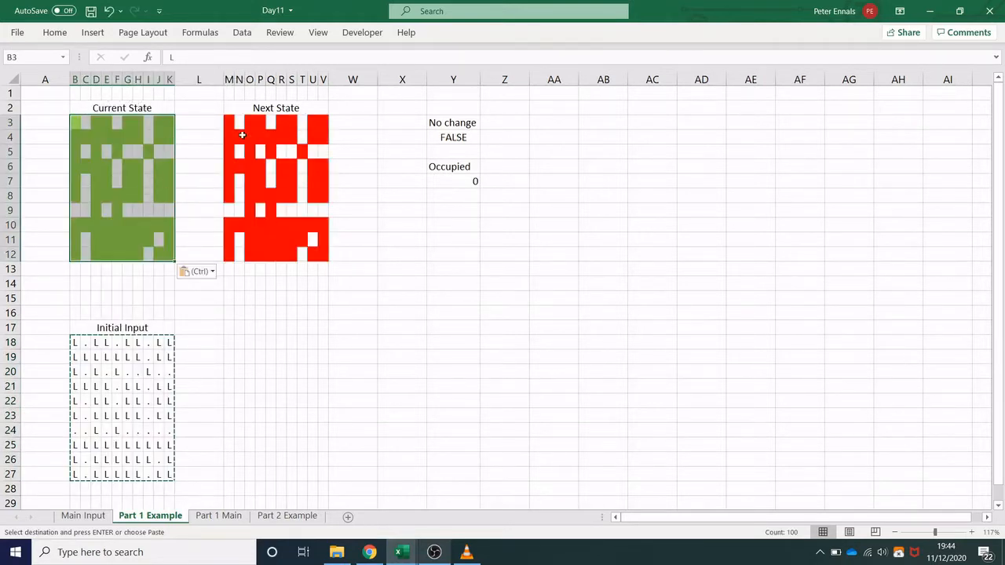
click(200, 181)
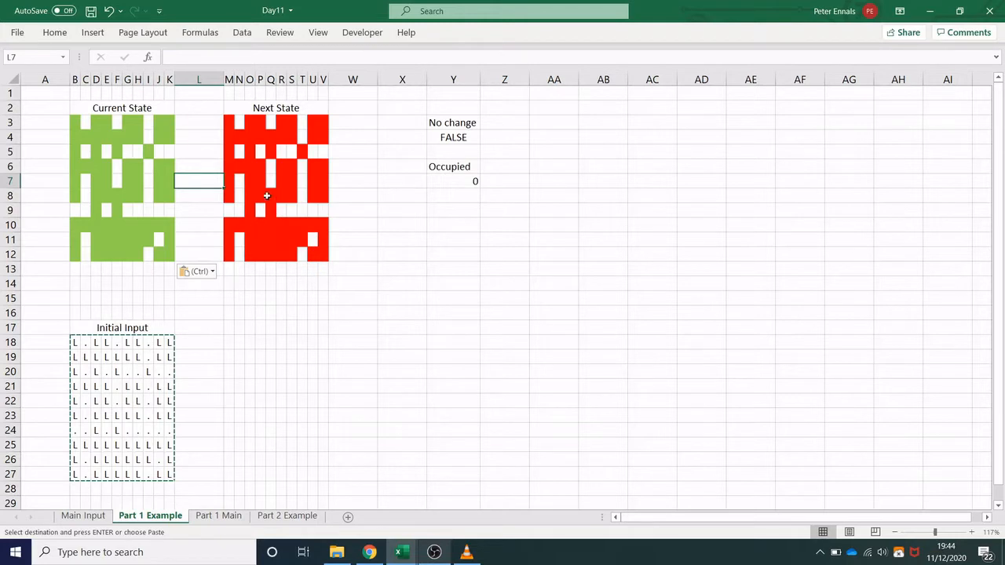
Step: Examine the Next State formulas in the grid's first row, including the ranges referenced by cell M3
click(228, 121)
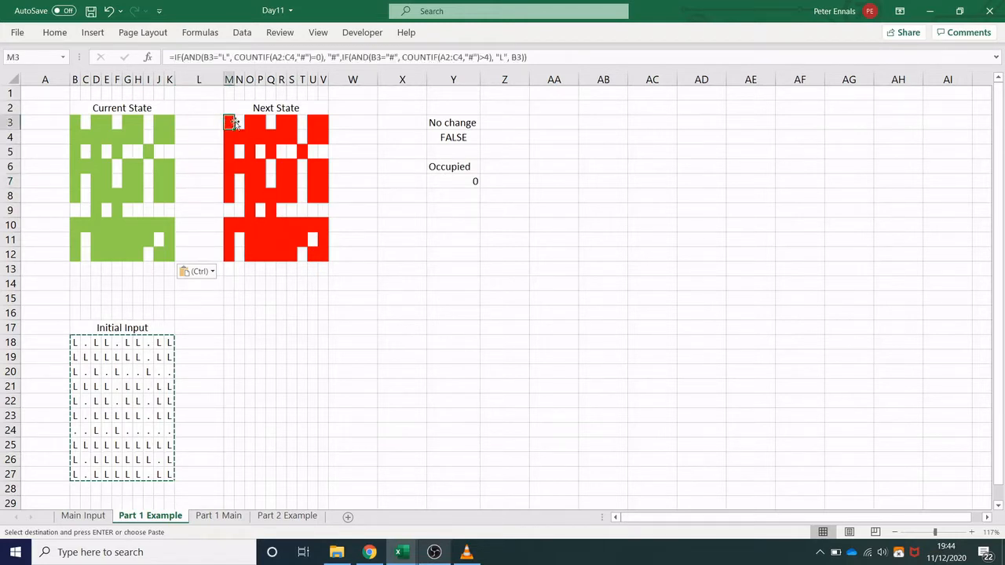
click(239, 123)
click(250, 124)
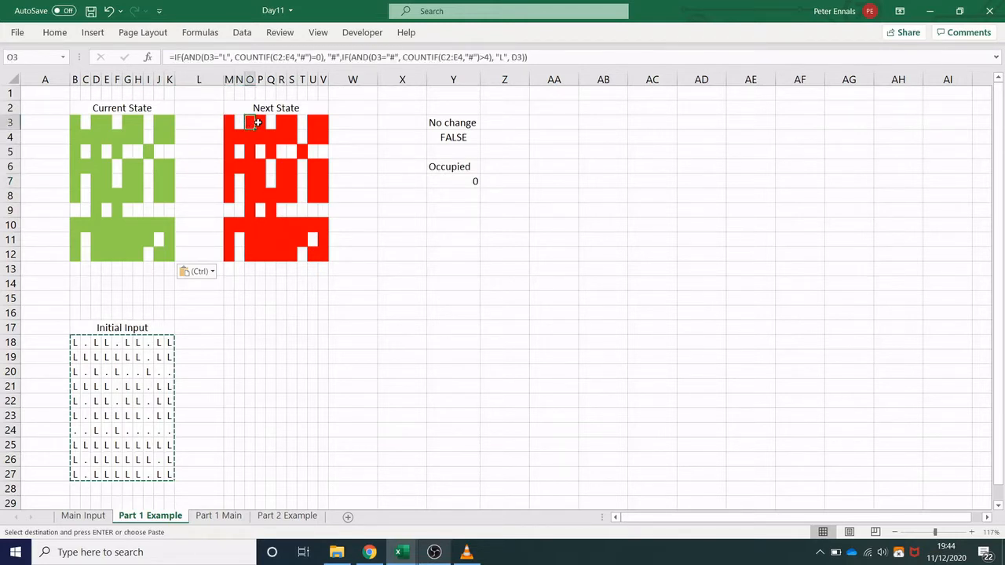
click(261, 123)
click(232, 123)
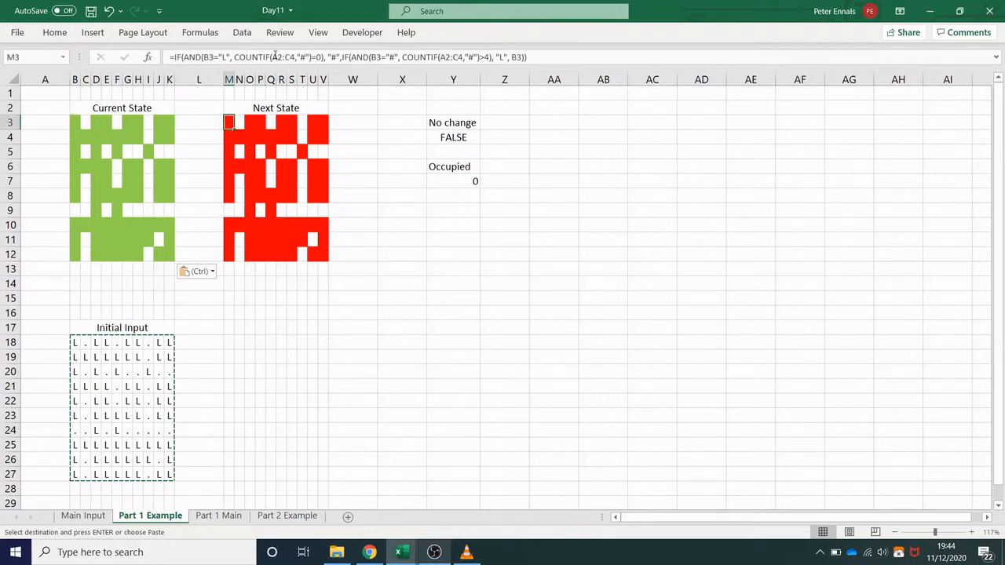
key(F2)
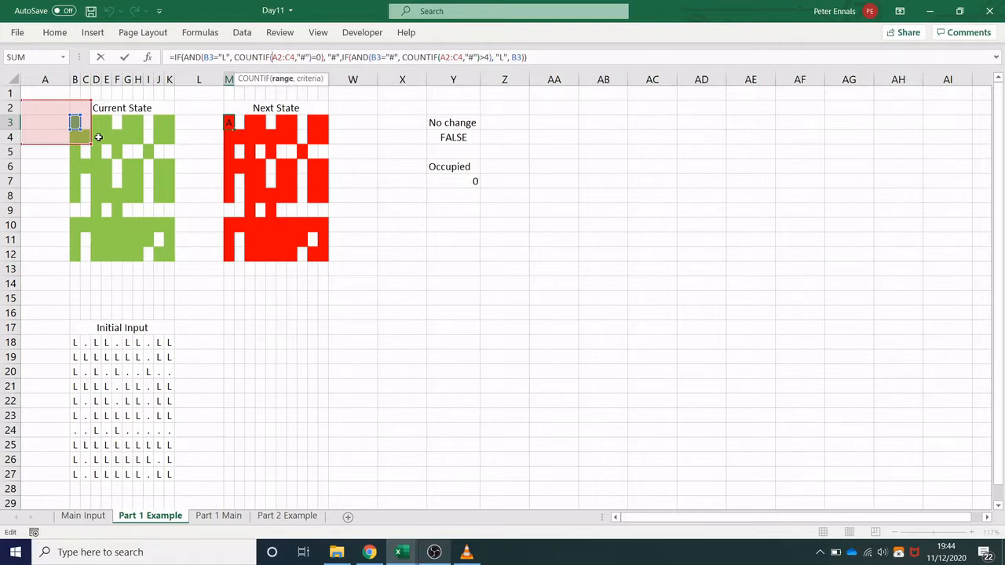
click(387, 147)
key(Escape)
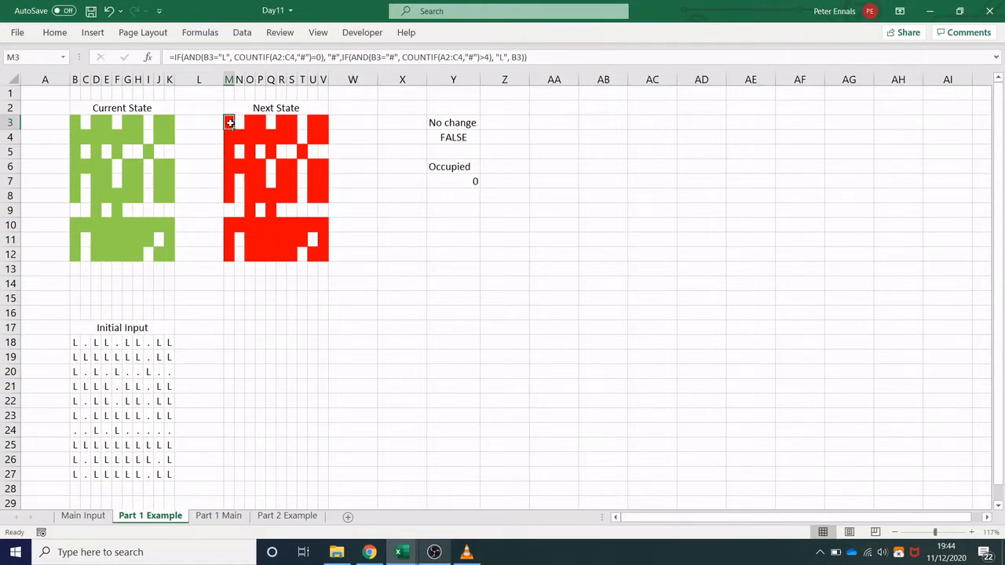
Step: Copy the Next State grid M3:V12 and paste its values over the Current State grid starting at B3
drag(229, 122, 321, 256)
key(ctrl+c)
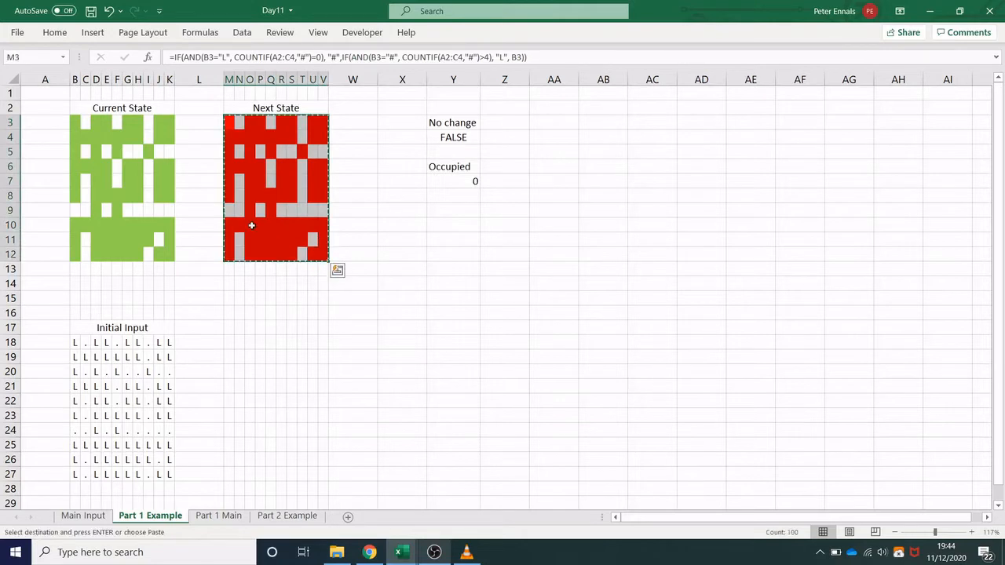
right_click(76, 124)
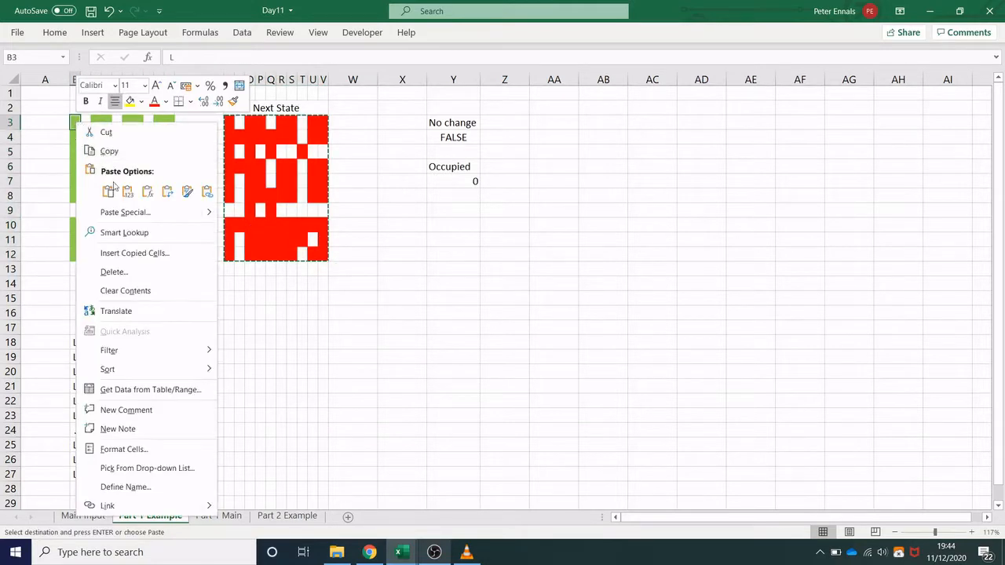
click(127, 191)
Step: Inspect the formulas behind the Occupied count in Y7 and the No change check in Y4
click(385, 225)
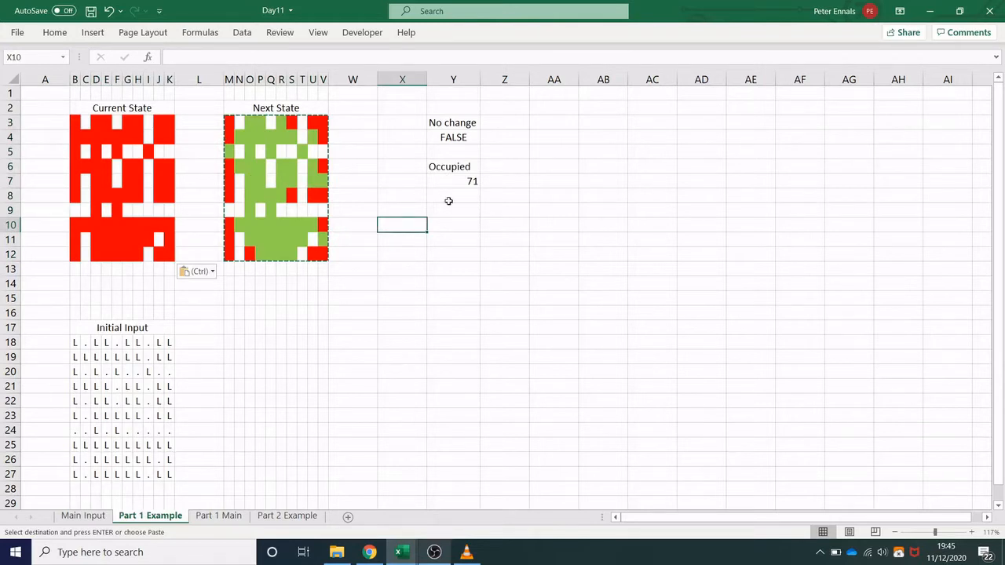
click(469, 182)
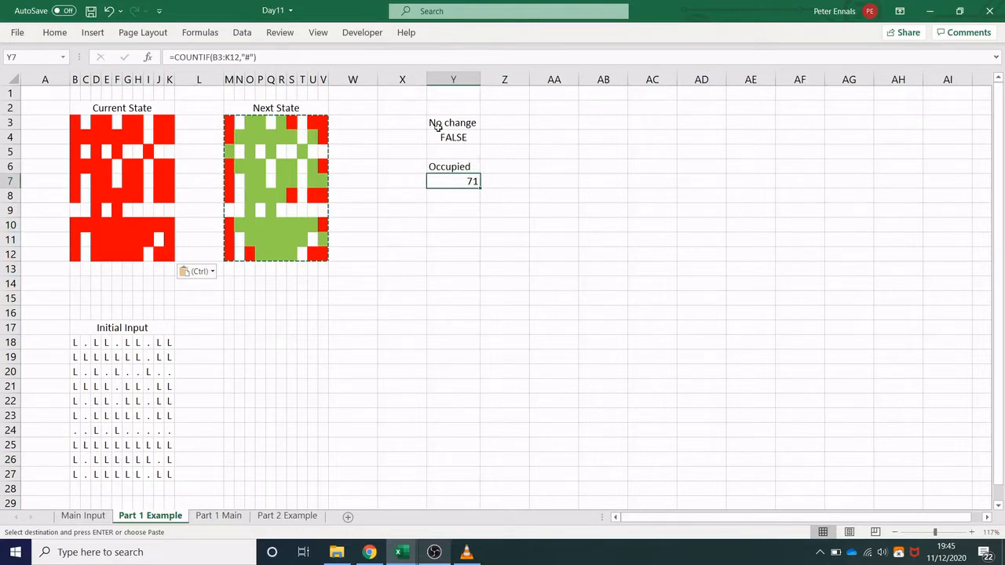
click(469, 142)
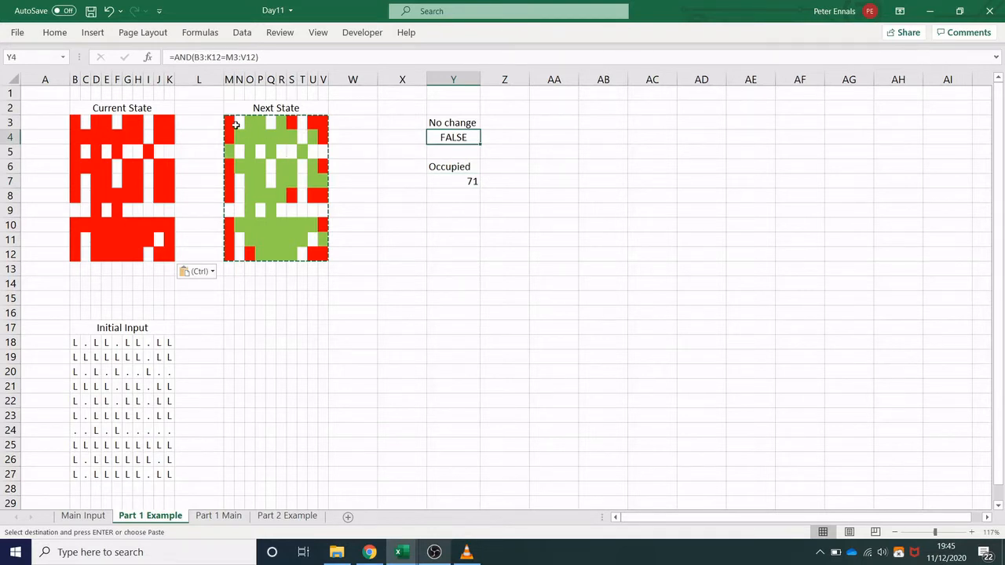
Step: Advance the example by two rounds, pasting the Next State values over the Current State grid from B3 each time
drag(228, 122, 321, 250)
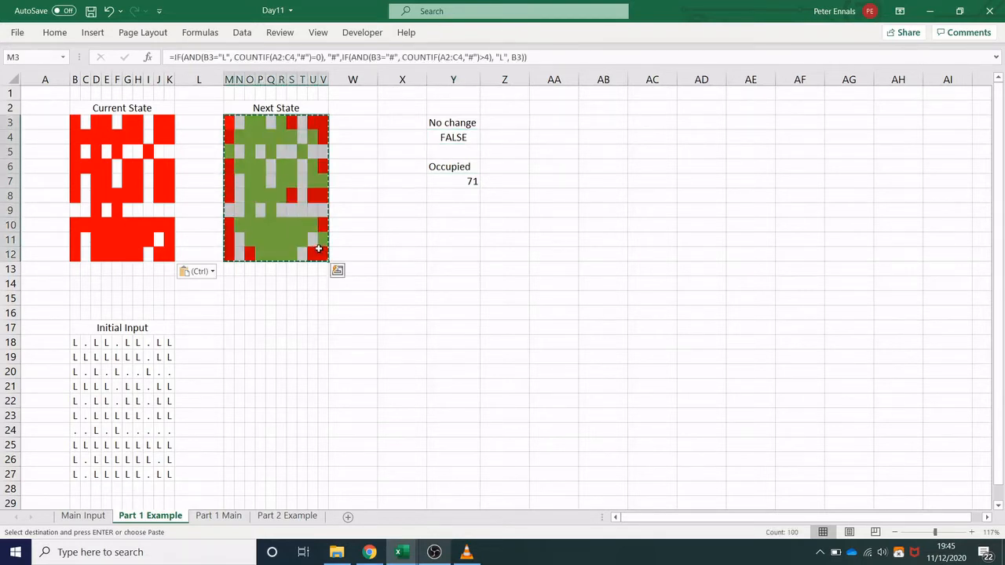
click(77, 120)
right_click(76, 120)
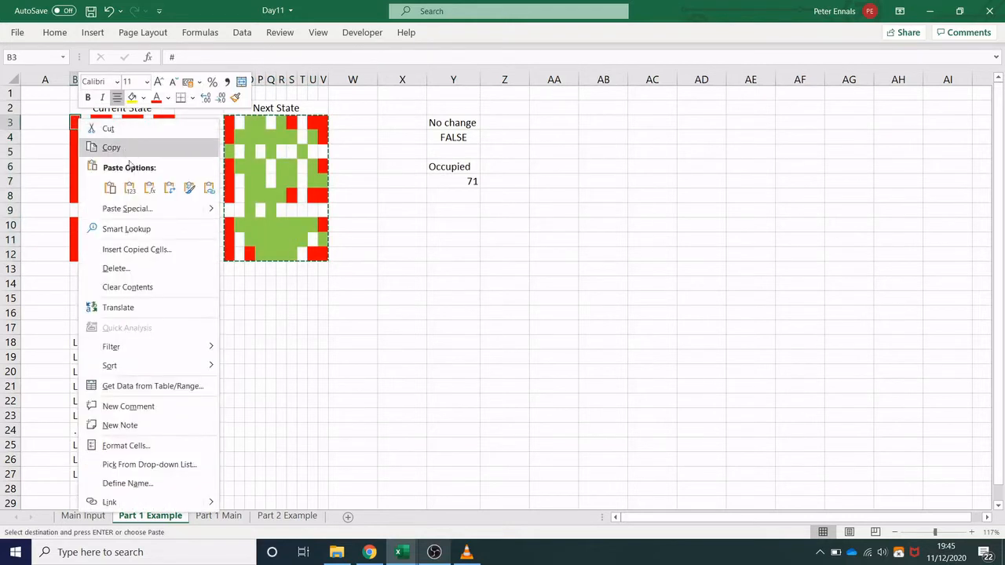
click(129, 187)
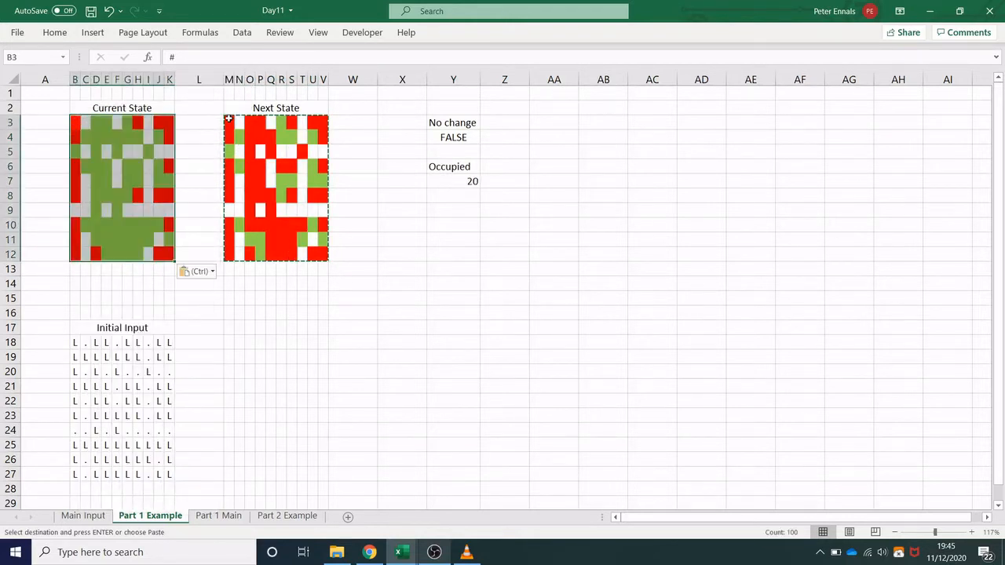
drag(229, 122, 313, 248)
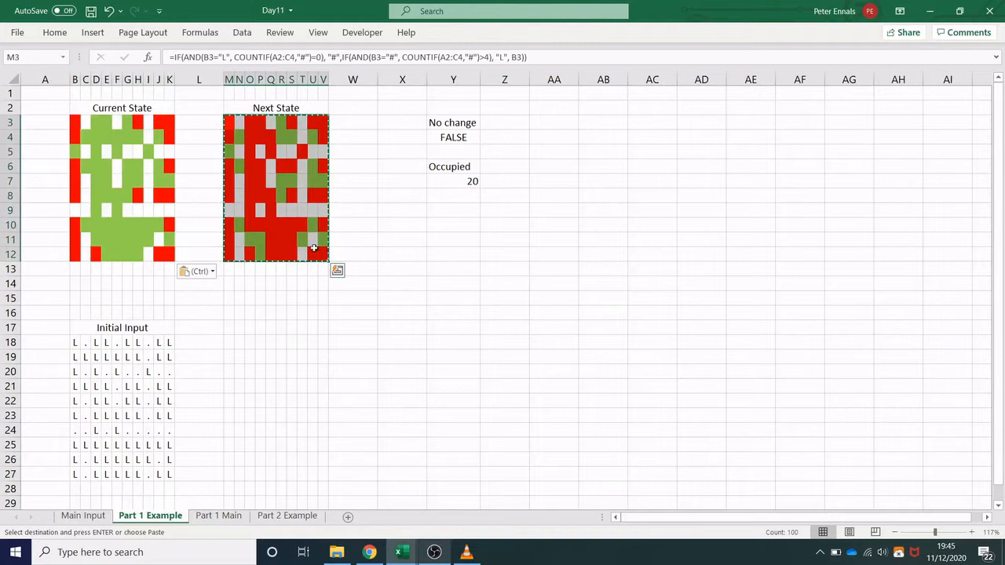
click(75, 120)
right_click(75, 120)
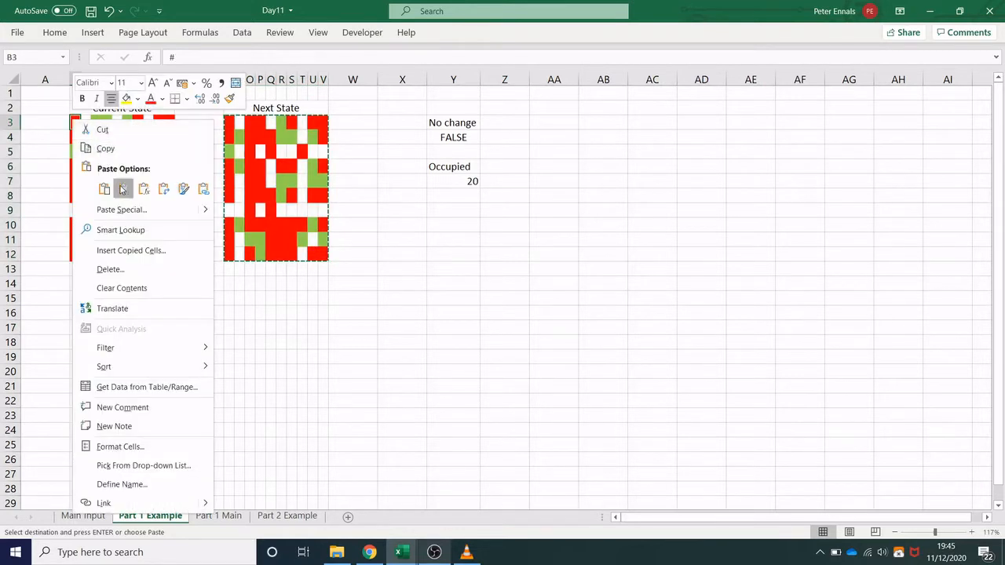
click(123, 188)
Step: Repeat the values-only paste of Next State over Current State until both grids match, and check the Occupied count in Y7
drag(230, 121, 323, 249)
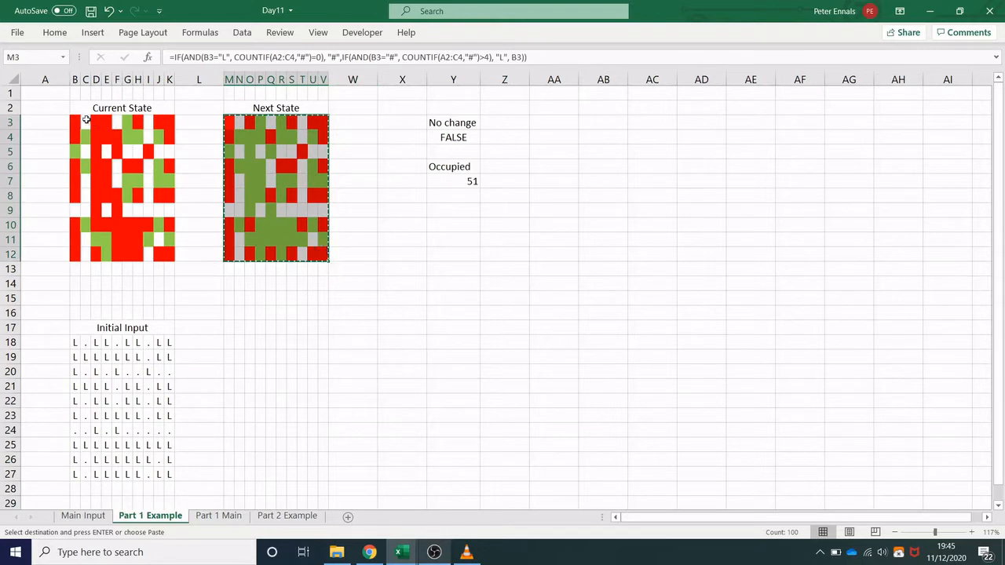
right_click(79, 121)
click(131, 188)
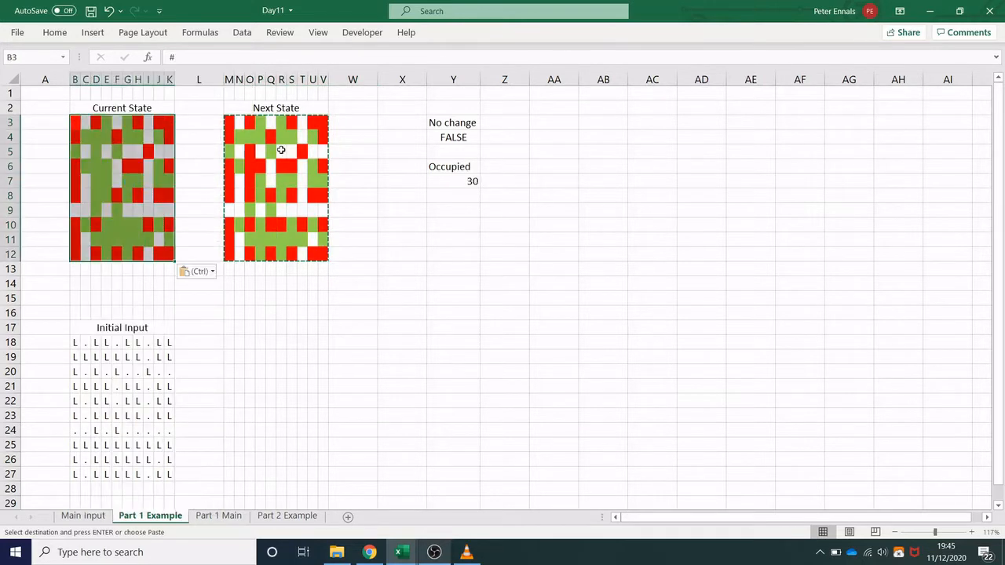
click(230, 120)
drag(230, 120, 324, 253)
click(78, 119)
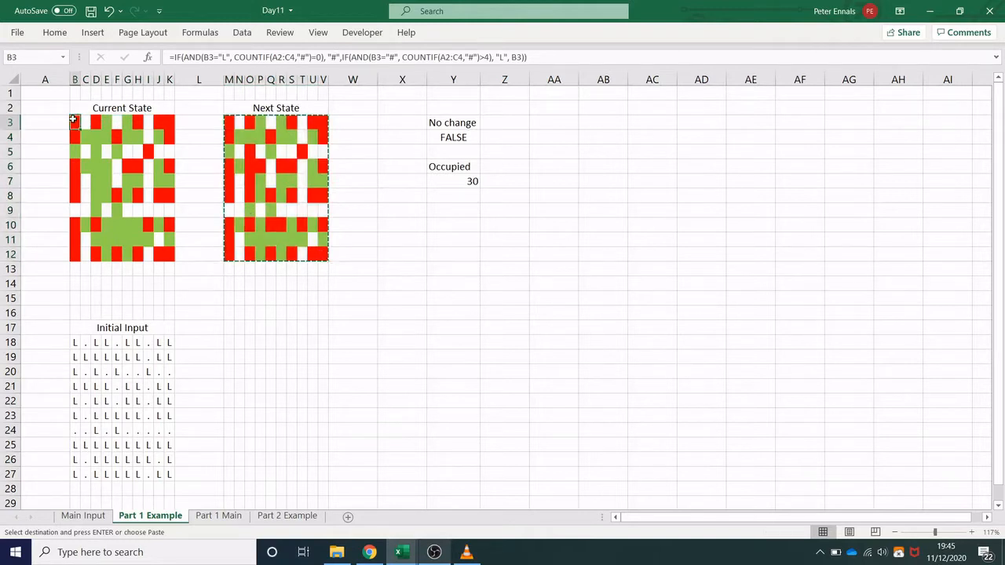
right_click(79, 121)
click(126, 186)
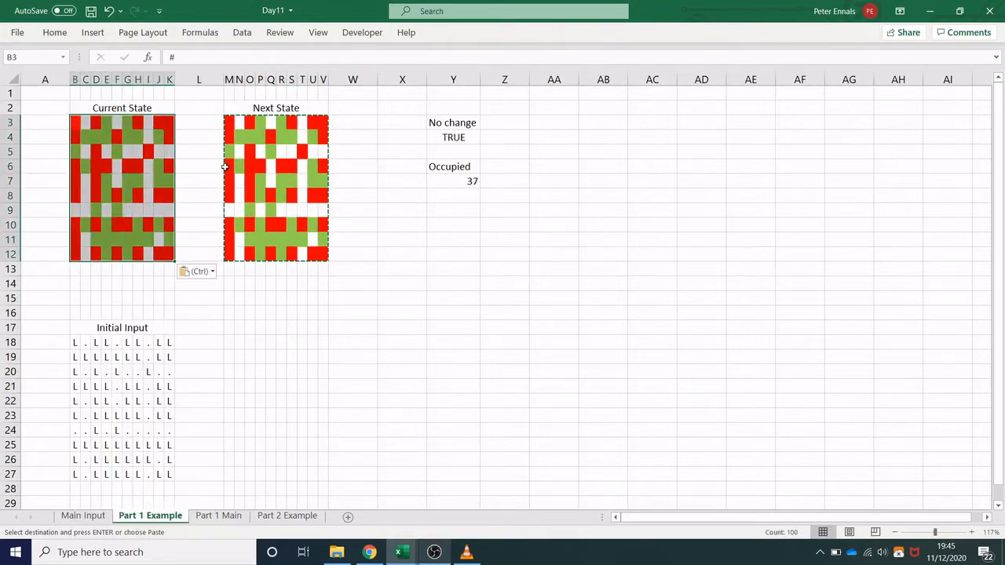
click(399, 195)
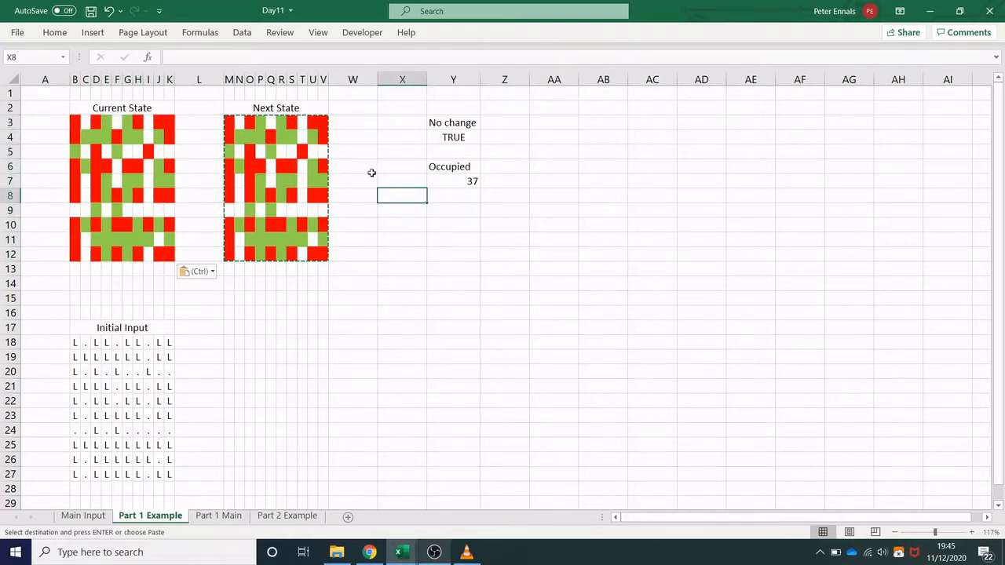
click(466, 181)
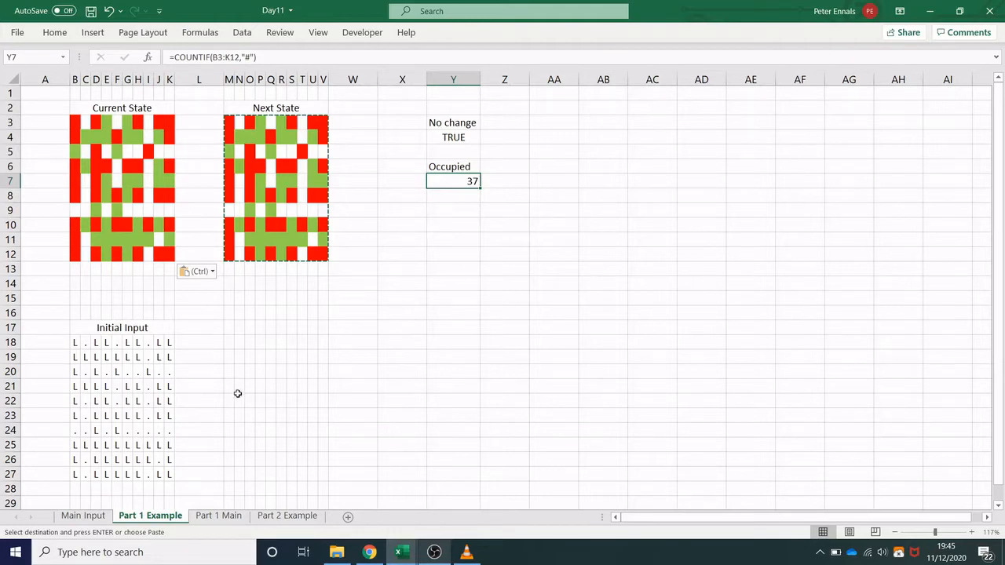
Step: Copy the full seating grid from Main Input and paste its values over the current state grid in Part 1 Main starting at B2
click(221, 516)
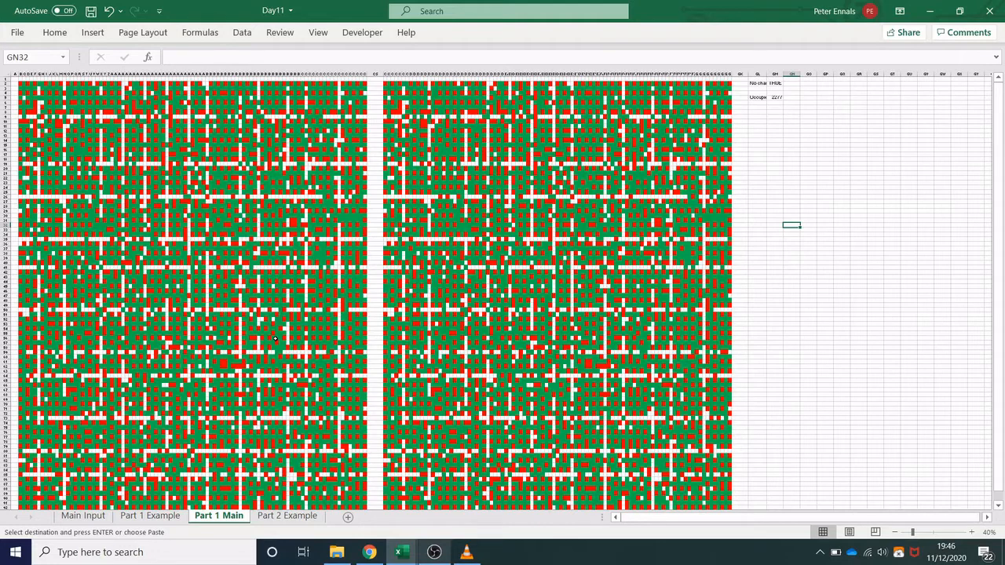
click(280, 380)
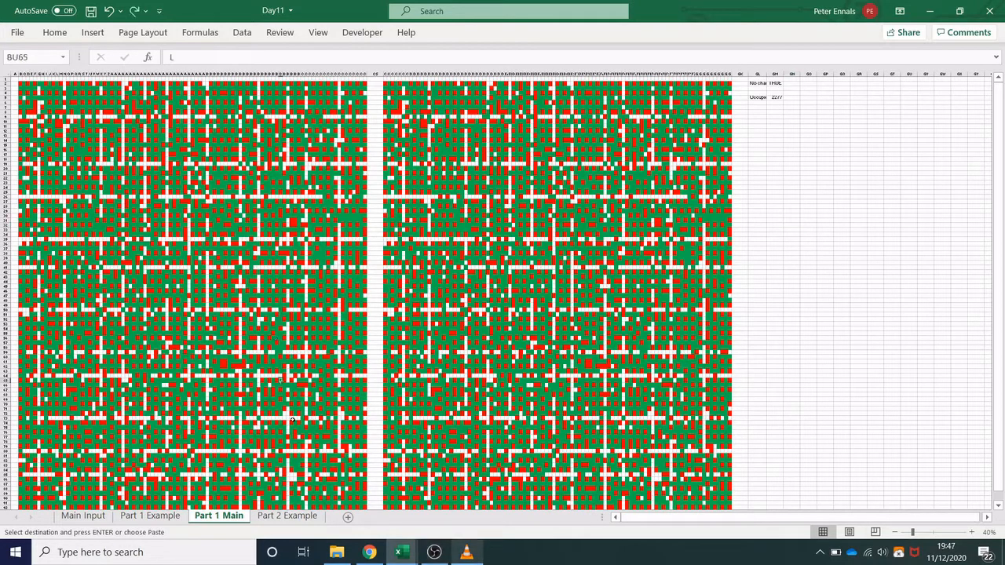
click(75, 516)
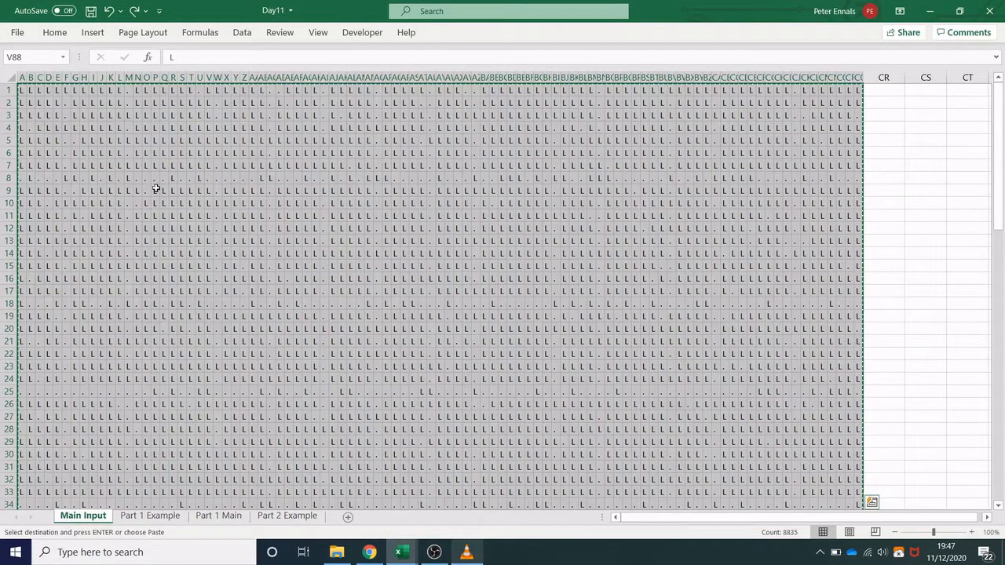
click(221, 517)
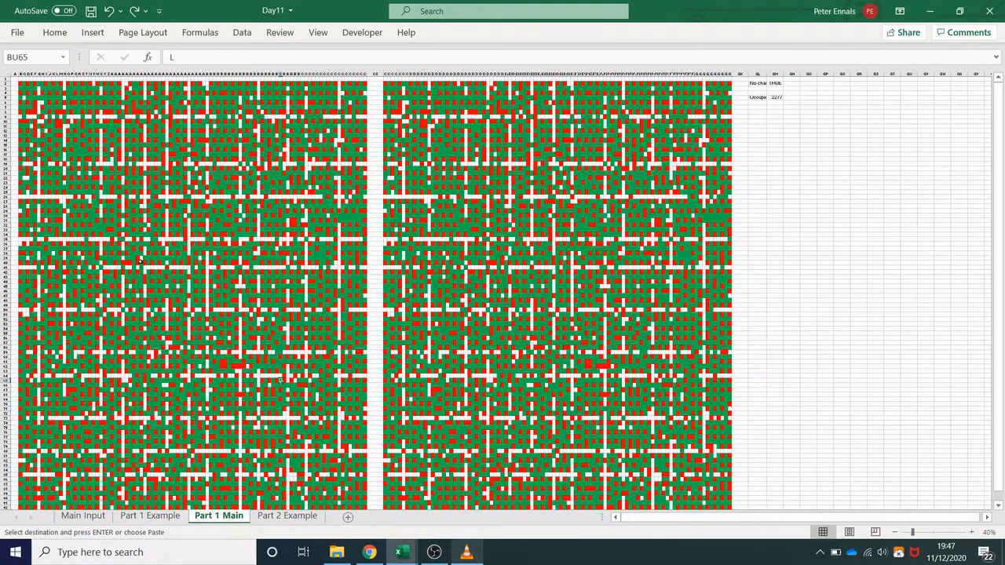
right_click(19, 82)
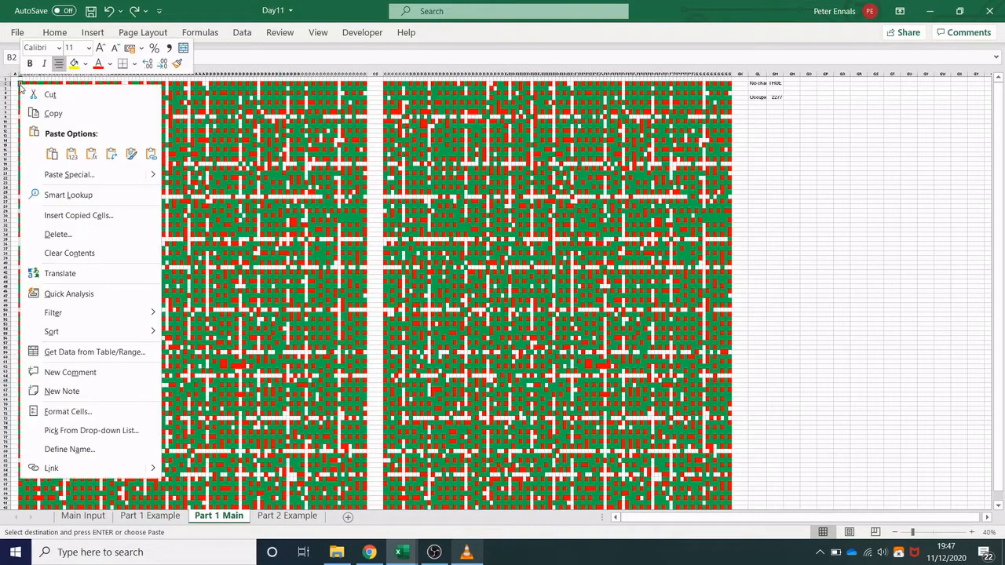
click(71, 153)
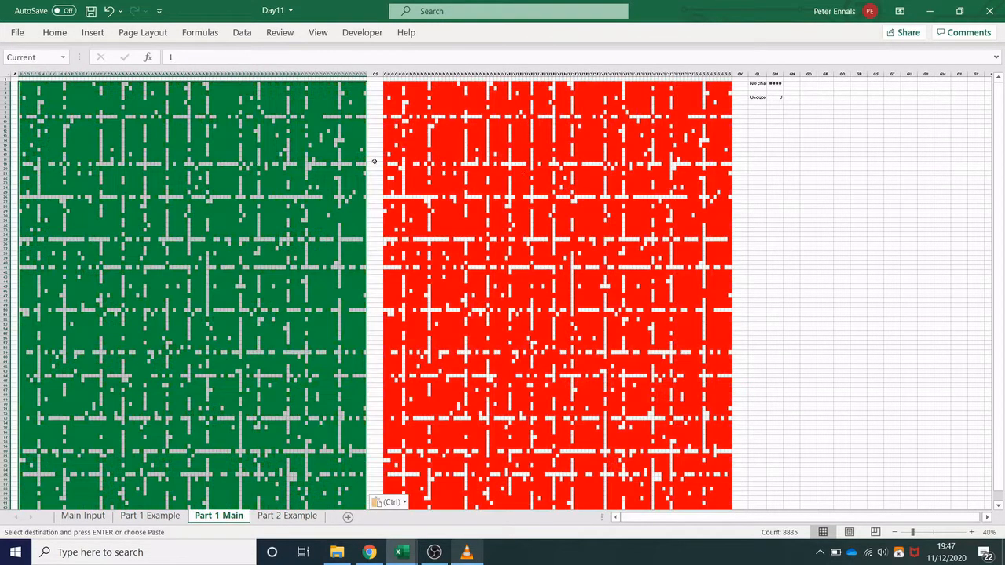
click(820, 211)
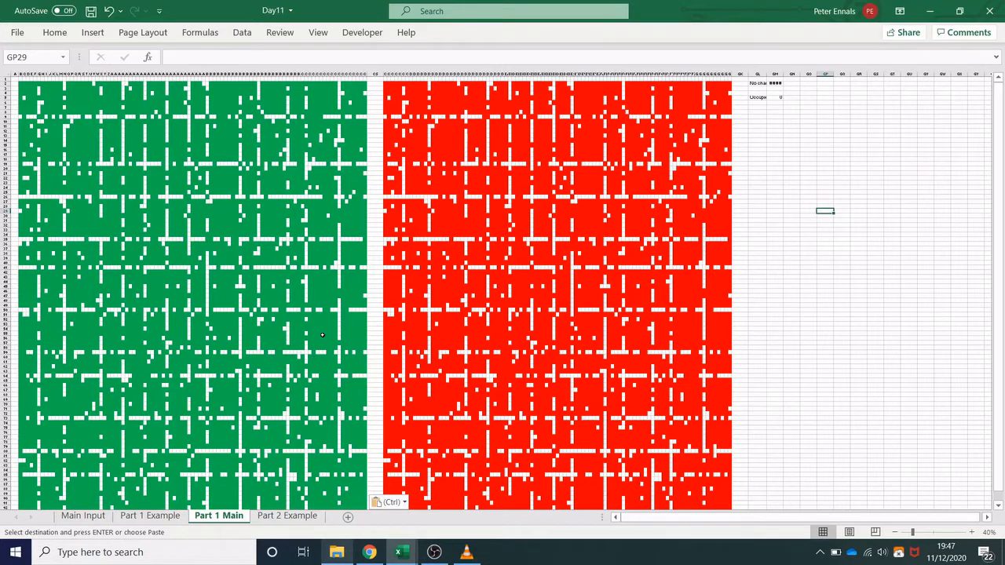
Step: Review the partOne macro in the Visual Basic editor and widen column GM in Part 1 Main to fit the No change result
key(alt+F11)
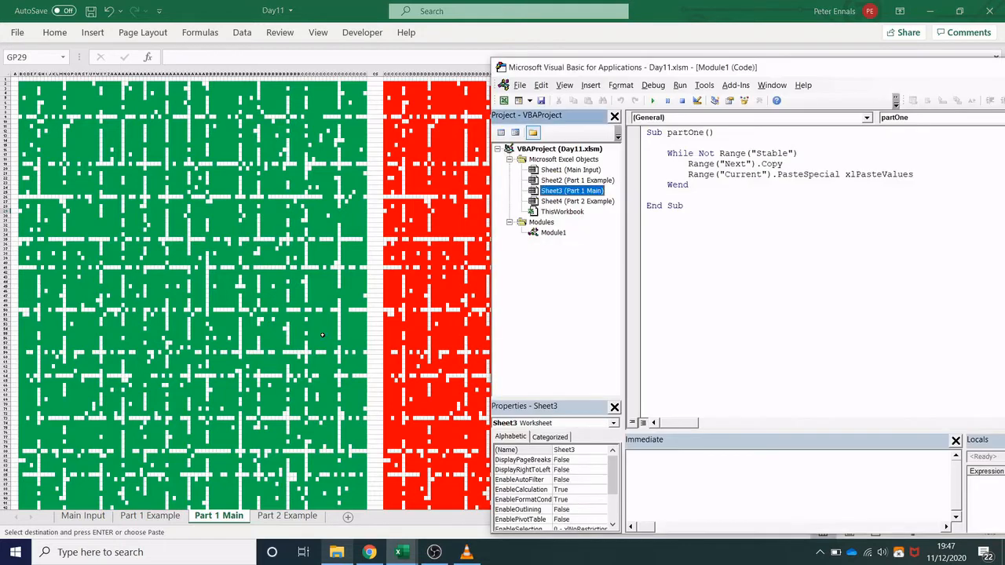
click(703, 188)
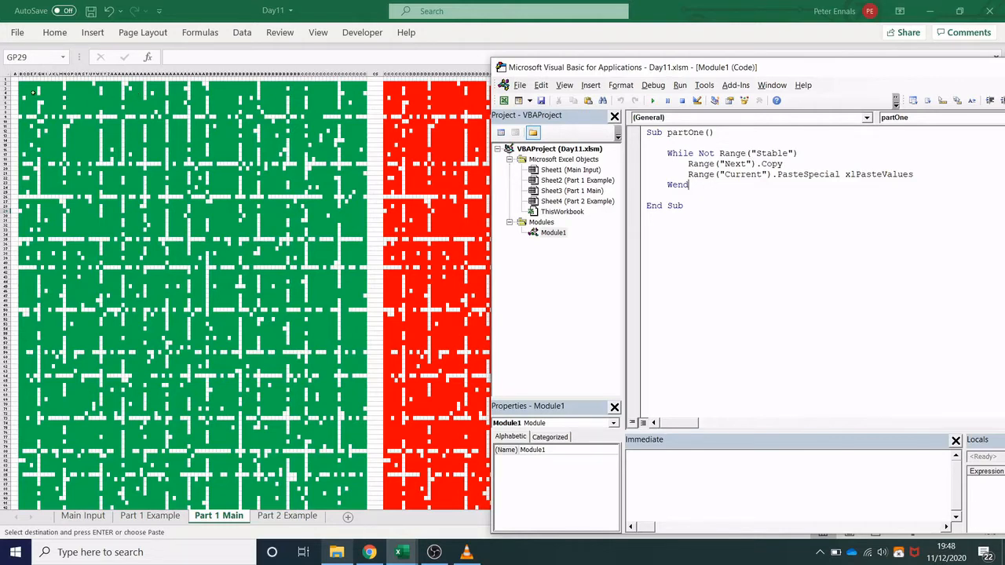
click(447, 177)
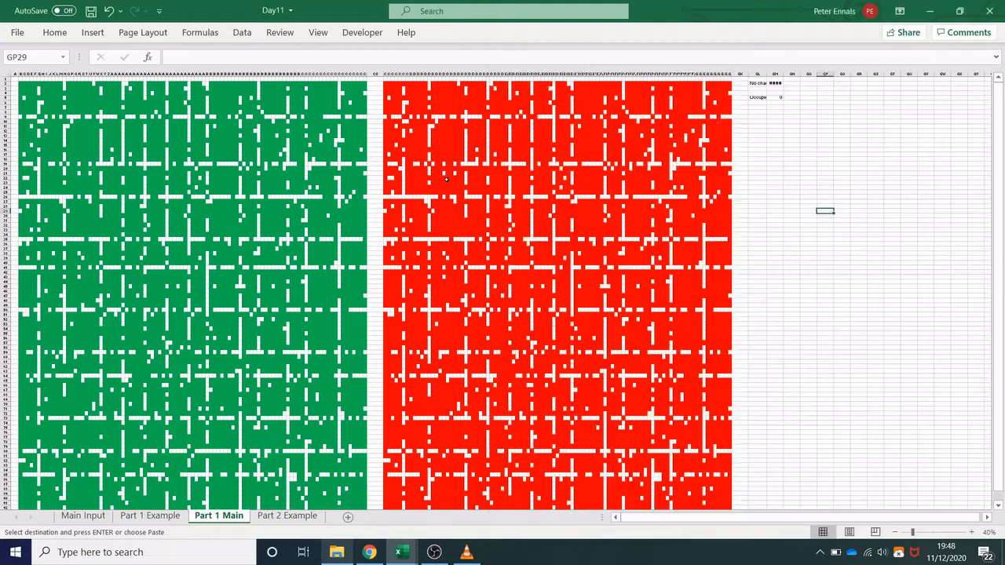
click(776, 82)
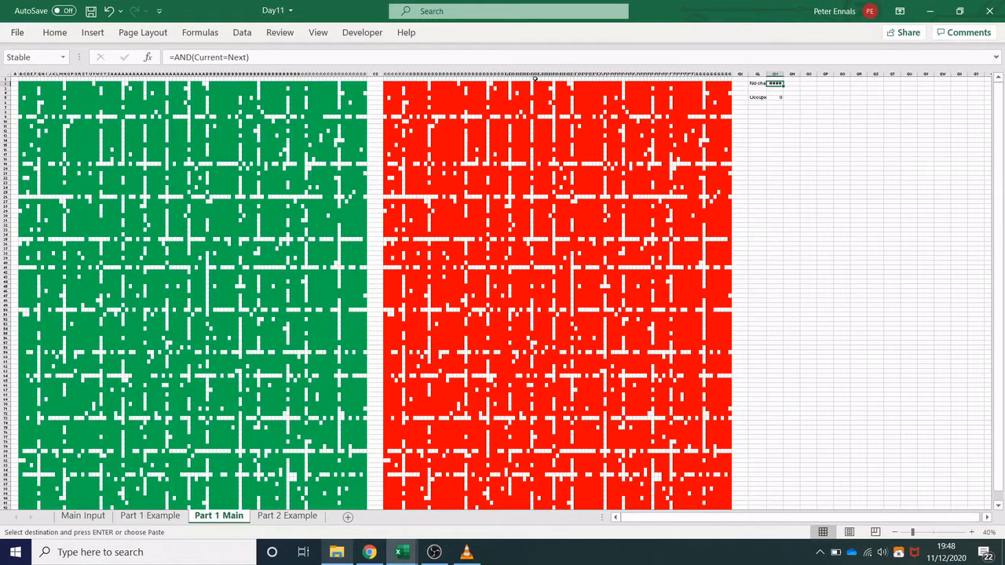
drag(783, 73, 789, 73)
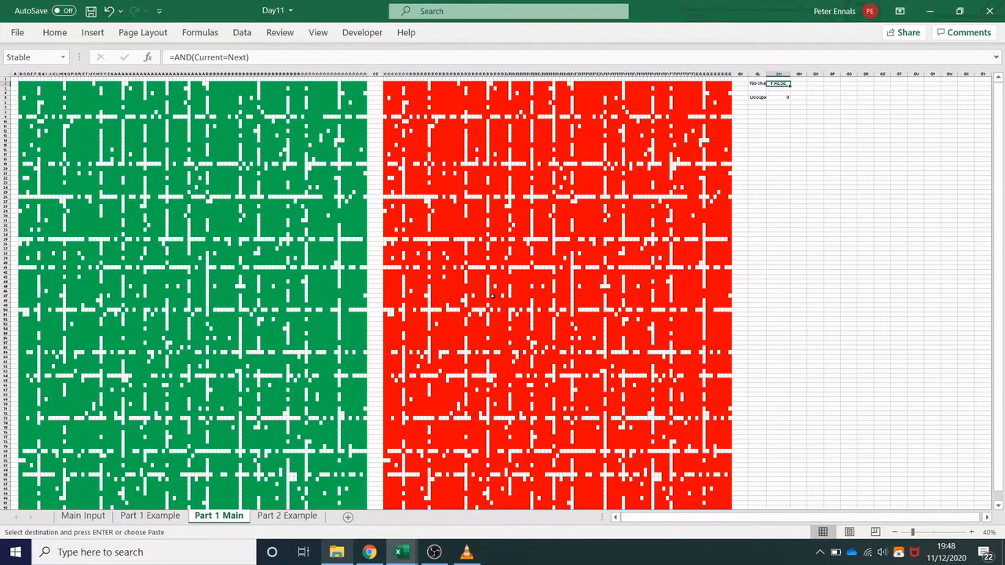
Step: Compare the Next, Current and Stable ranges named in the partOne macro with the matching grids and No change cell on the sheet
key(alt+F11)
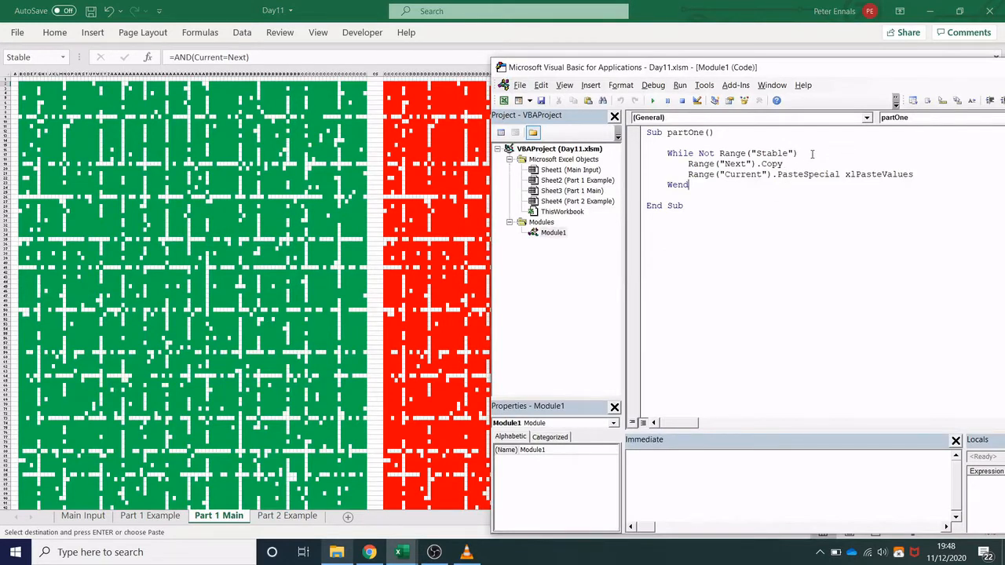
double_click(734, 167)
drag(384, 83, 731, 505)
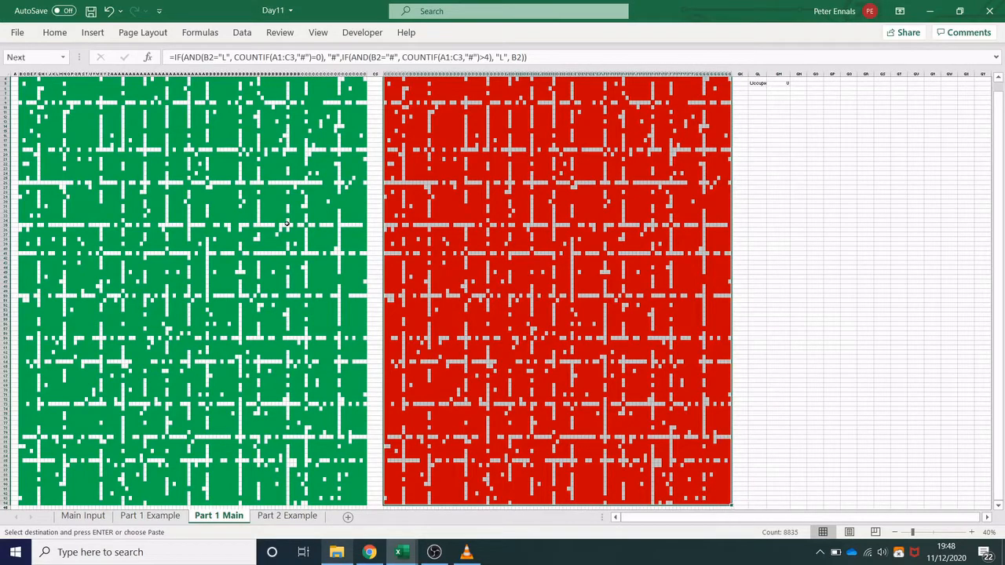
click(160, 182)
scroll(160, 182, up, 1)
key(alt+F11)
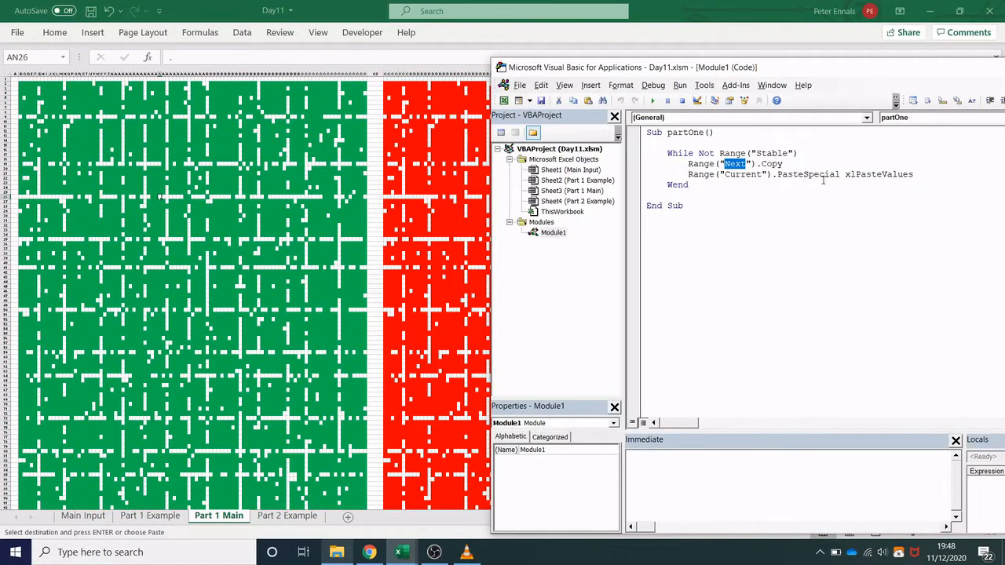
click(743, 175)
click(429, 145)
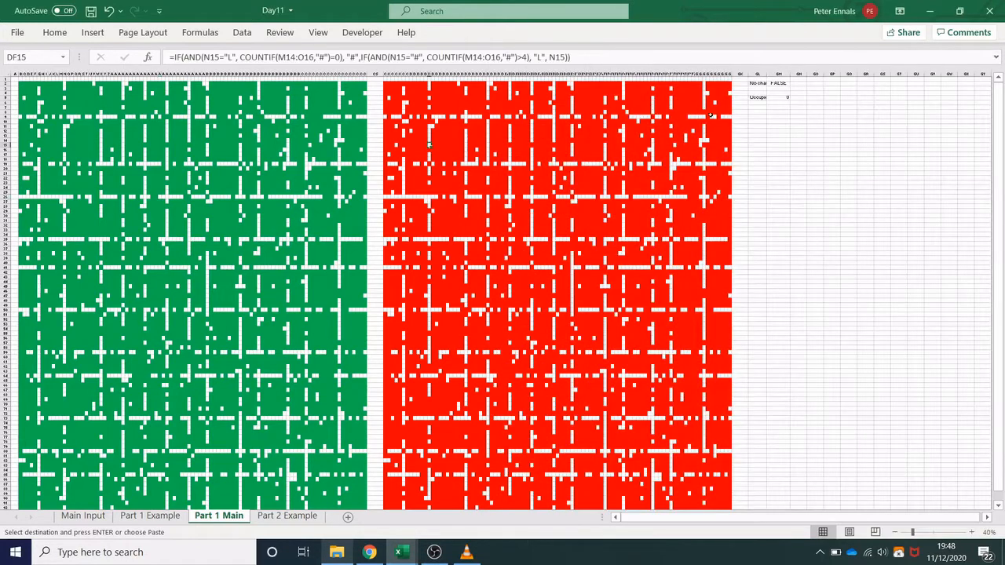
click(775, 83)
Step: Move the Visual Basic editor window clear of the current state grid and run the partOne macro
key(alt+Tab)
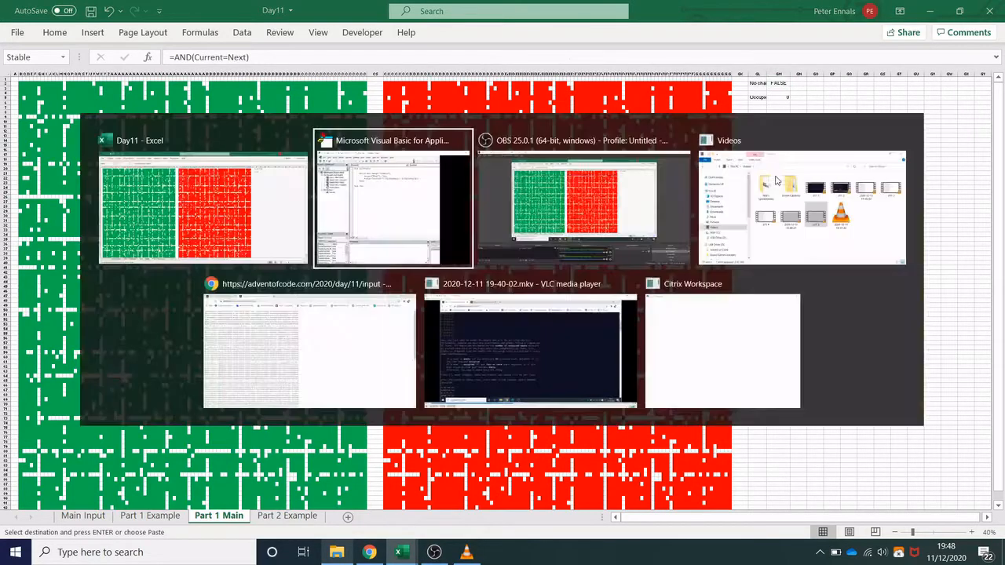
drag(763, 68, 977, 60)
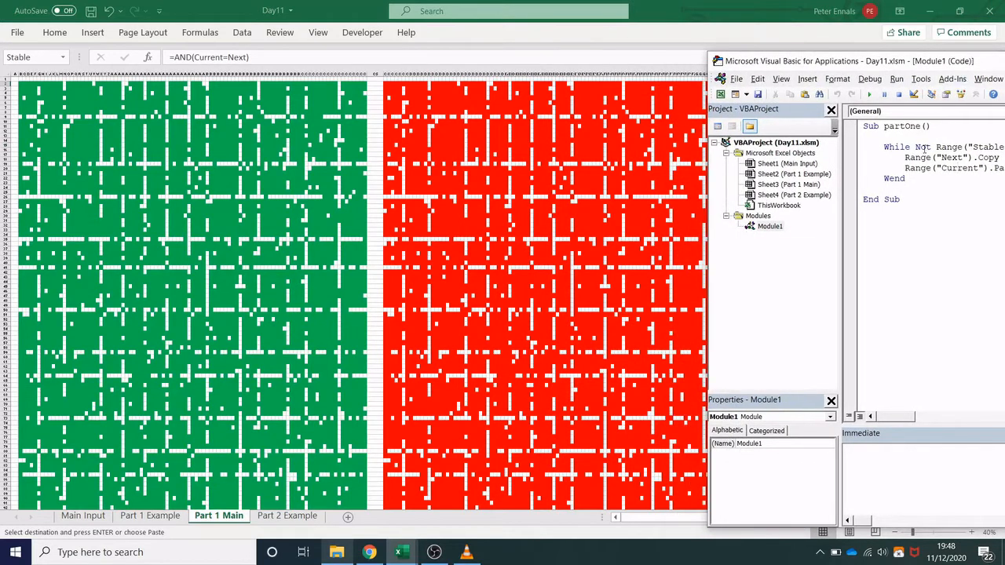
key(F5)
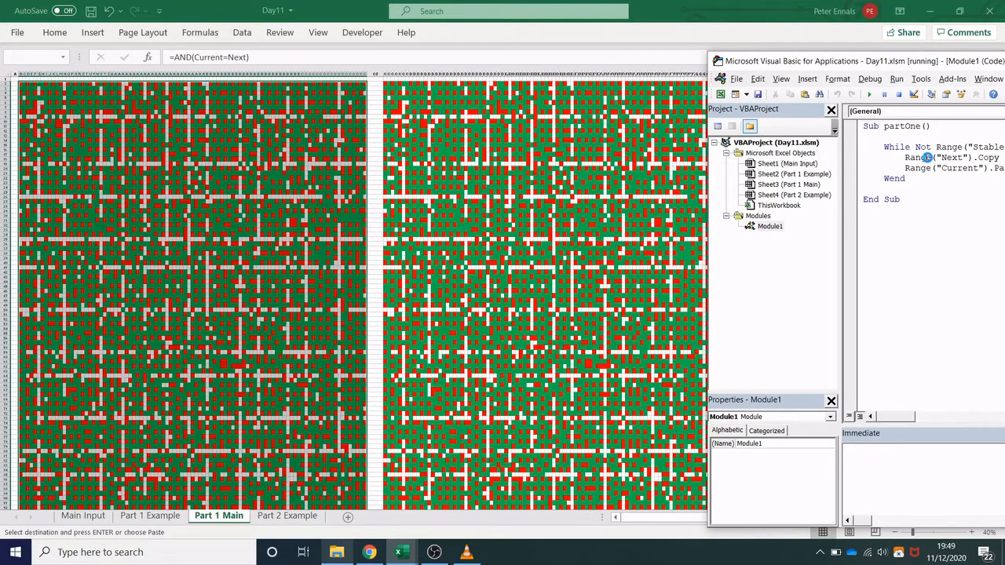
Step: Check the No change result and the Occupied count in GM5 of Part 1 Main once the macro finishes
click(643, 194)
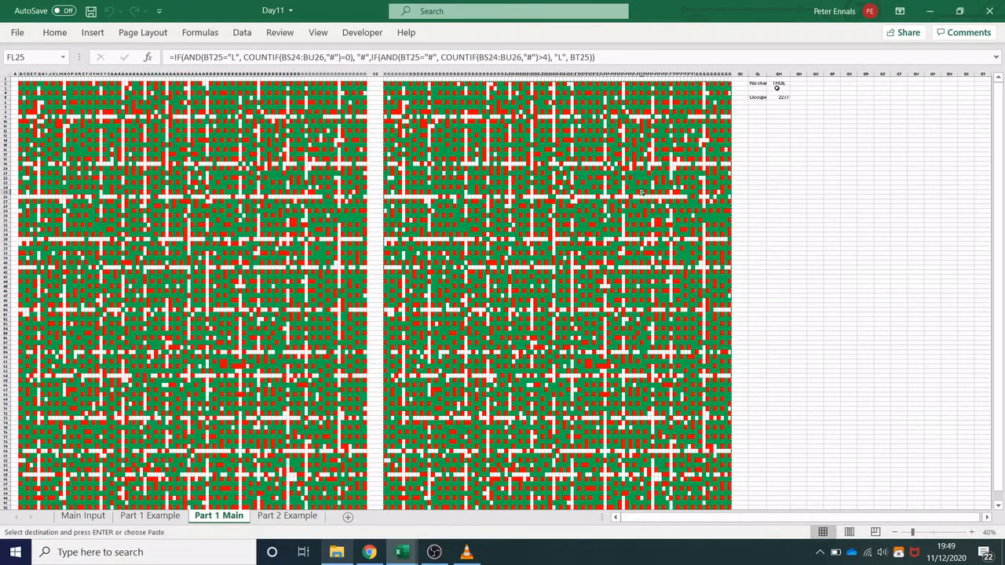
scroll(776, 87, up, 3)
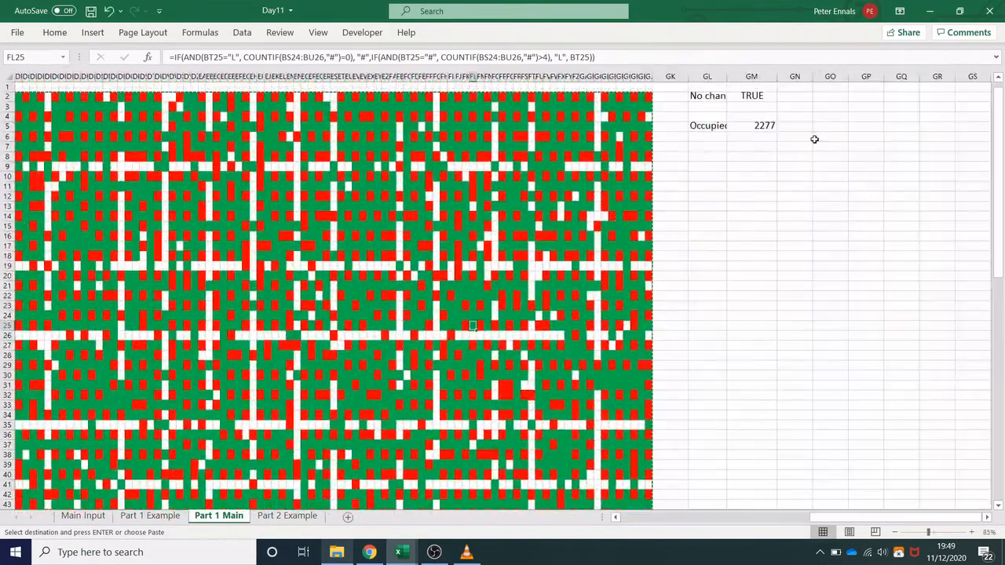
click(762, 124)
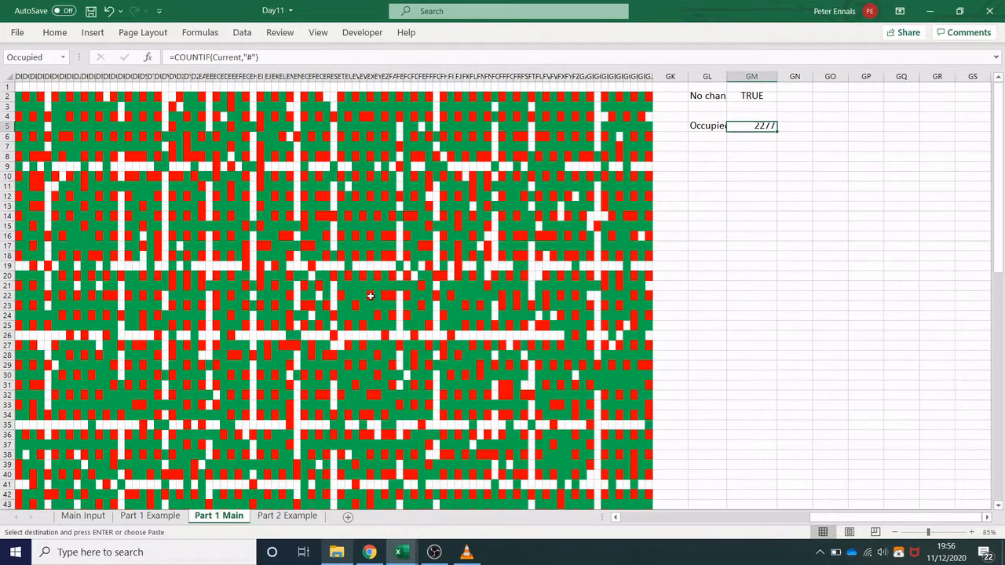
Step: Switch to Chrome and read the Part Two rules on visible seats, the occupancy threshold and the example layouts
key(alt+Tab)
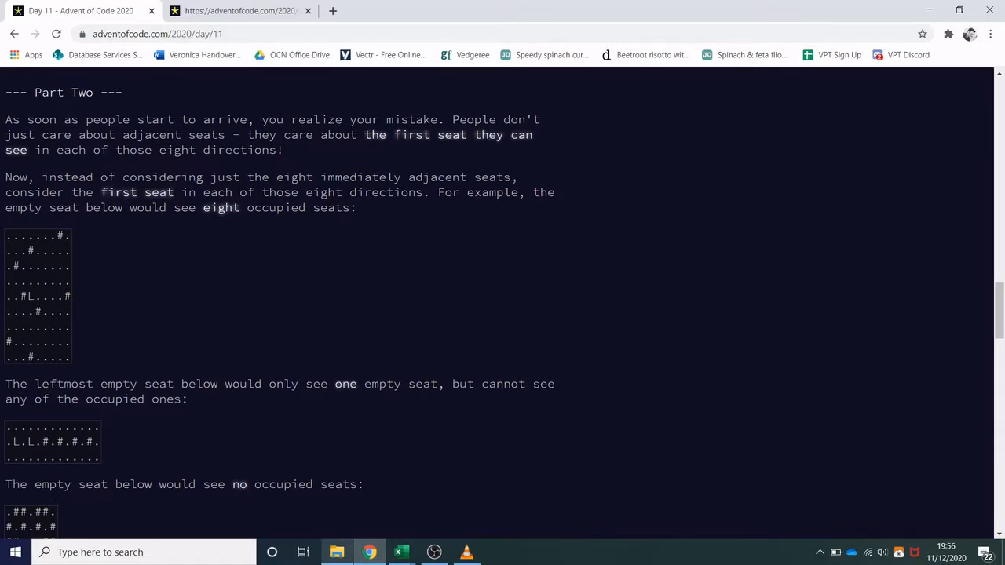
scroll(58, 319, down, 1)
scroll(58, 319, up, 1)
scroll(58, 318, down, 2)
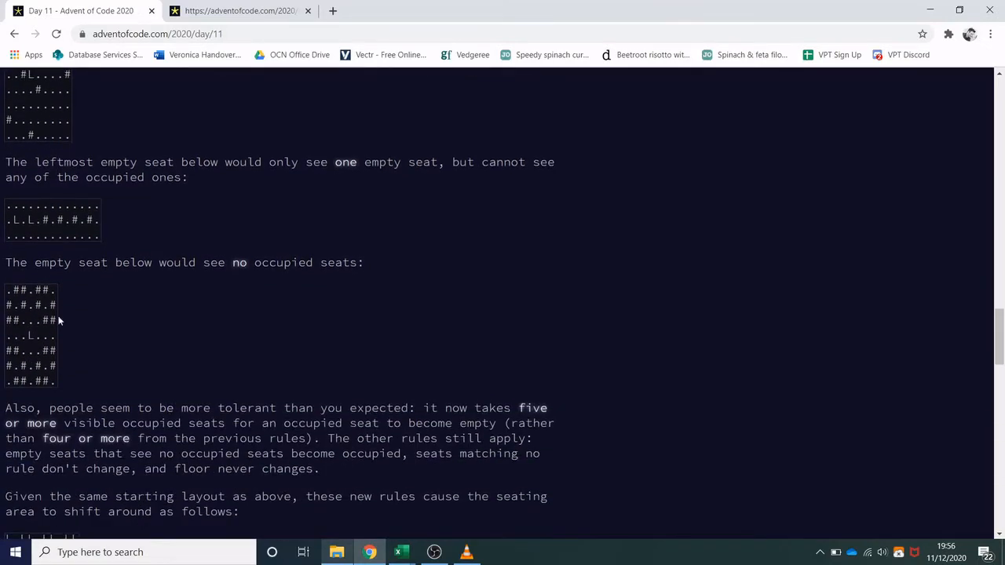
scroll(59, 319, down, 3)
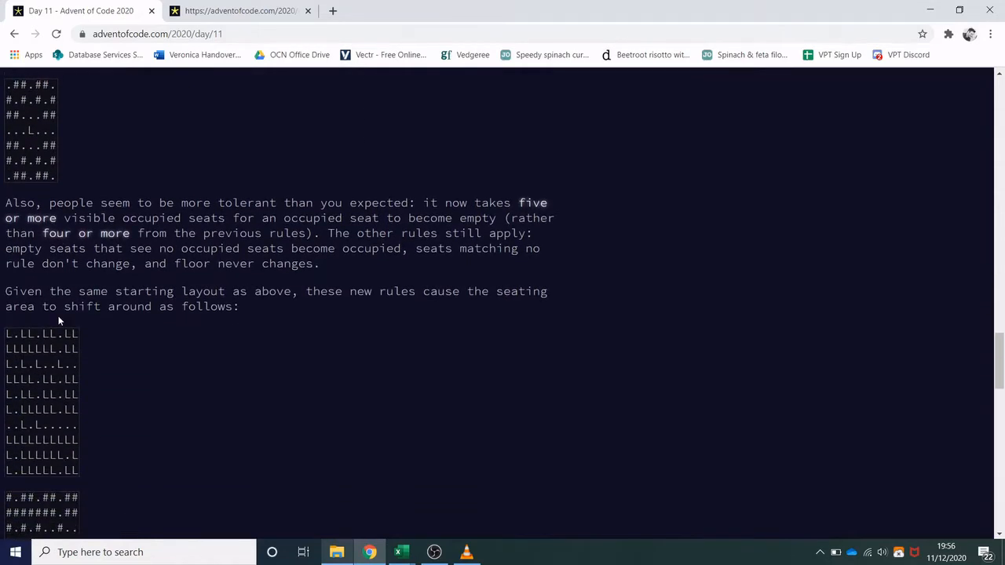
scroll(58, 316, down, 2)
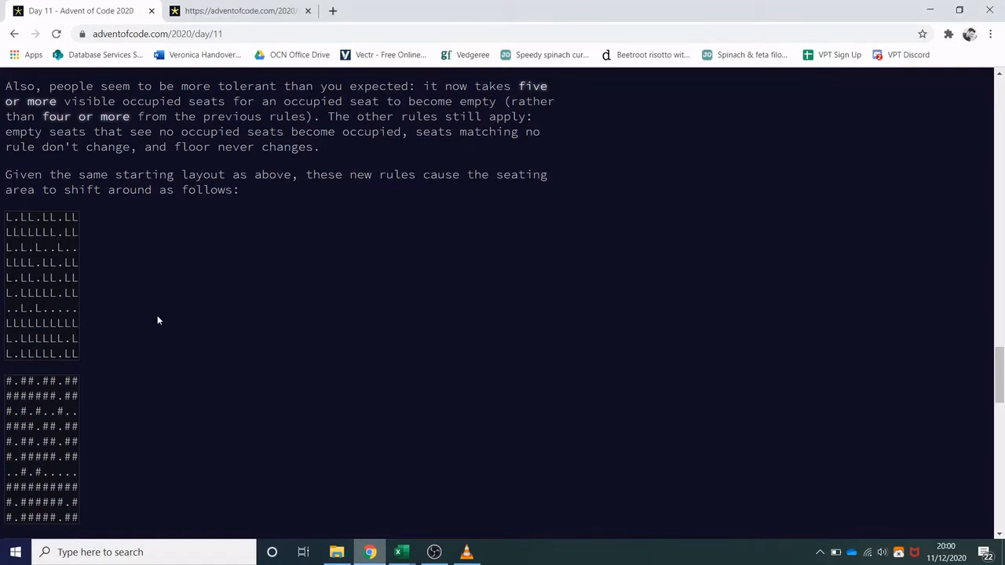
Step: Return to Excel and, in Part 2 Example, copy the Initial Input A14:J23 and paste its values starting at A1
key(alt+Tab)
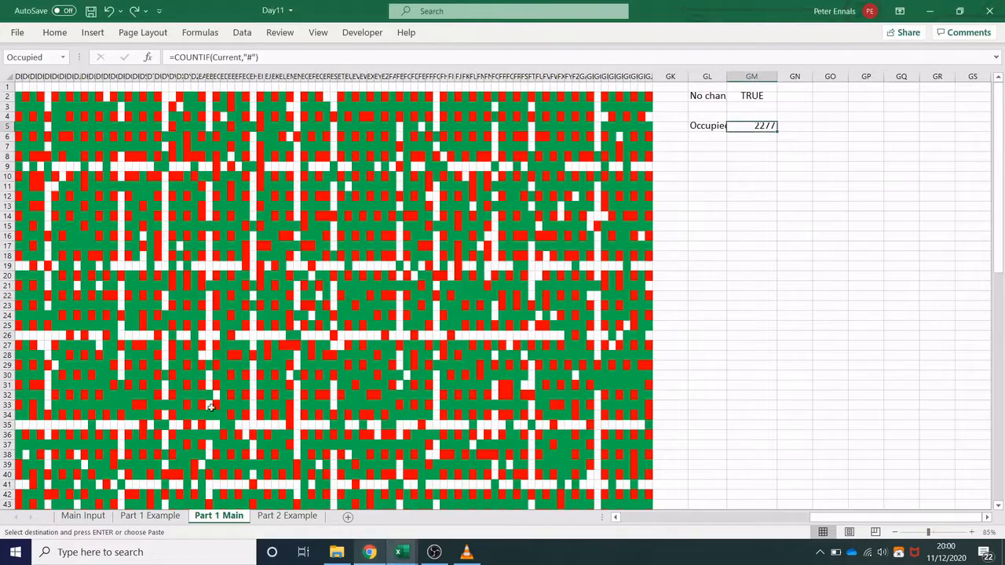
click(287, 516)
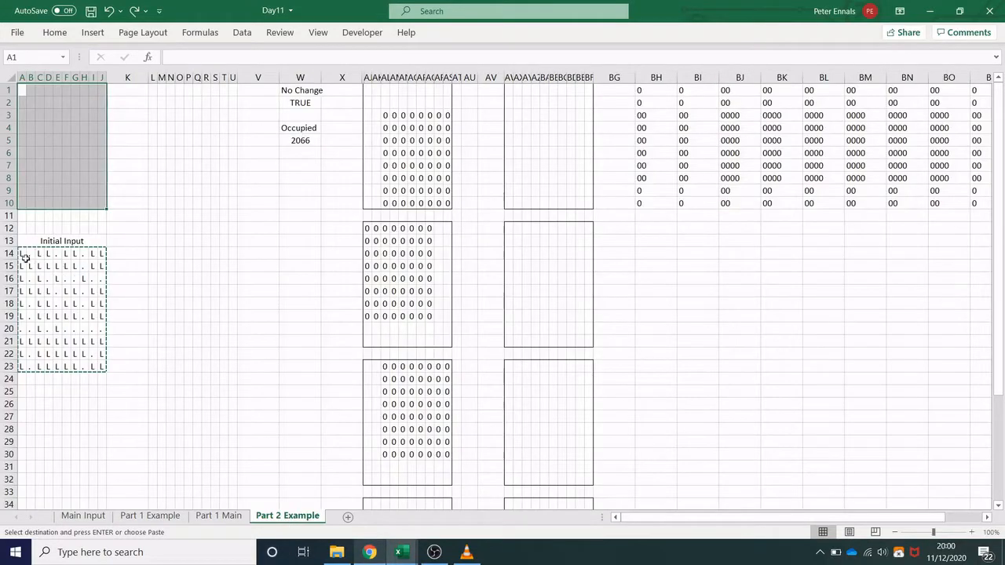
drag(22, 257, 103, 364)
key(ctrl+c)
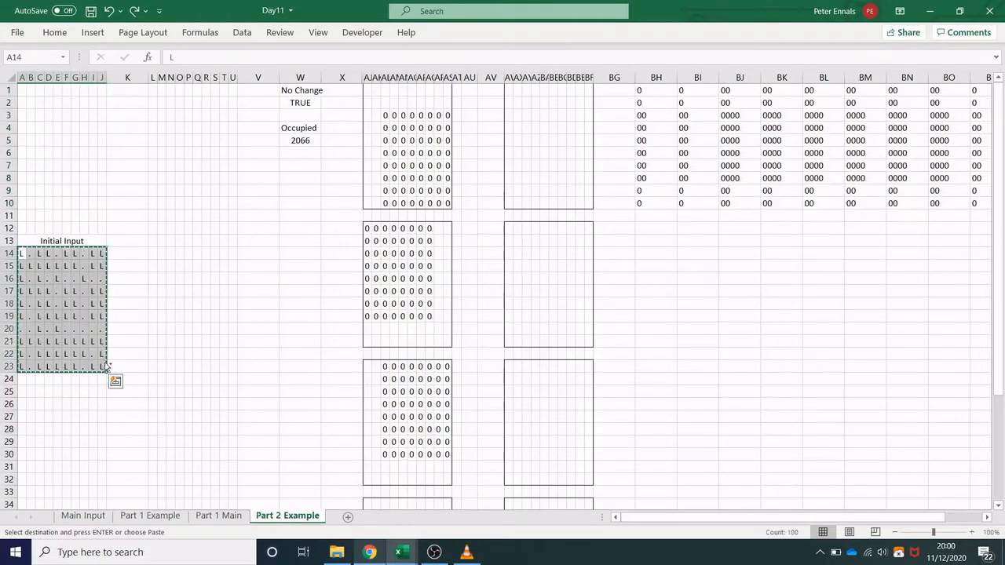
right_click(25, 88)
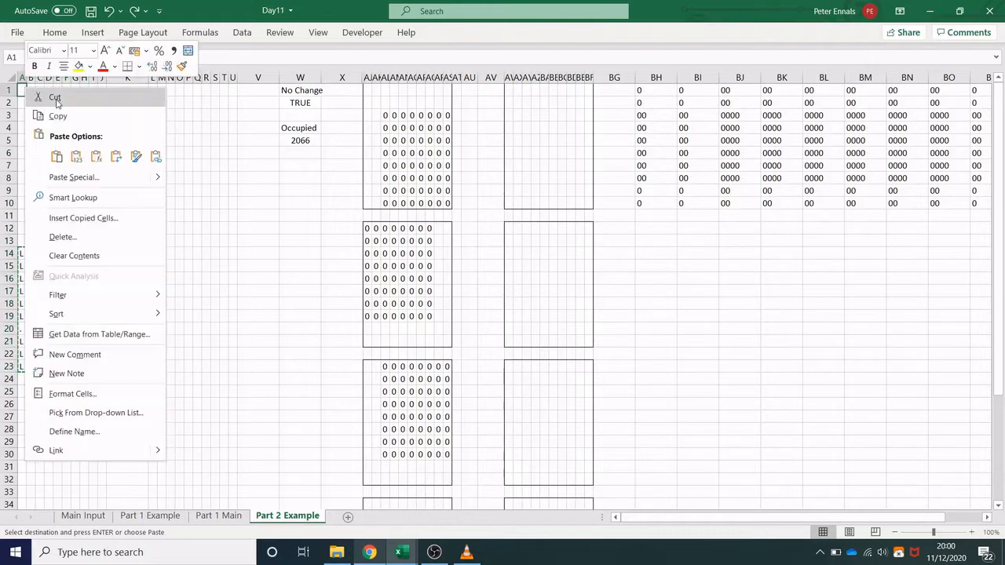
click(76, 152)
click(140, 194)
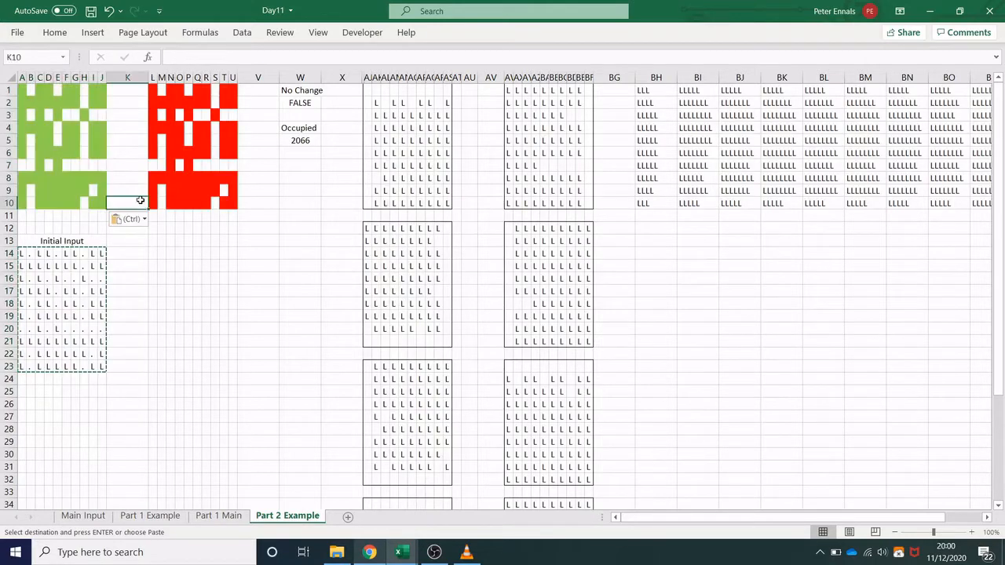
Step: Inspect the formulas in the diagonal line-of-sight grids of Part 2 Example at AN4, AM16 and AN36
click(280, 283)
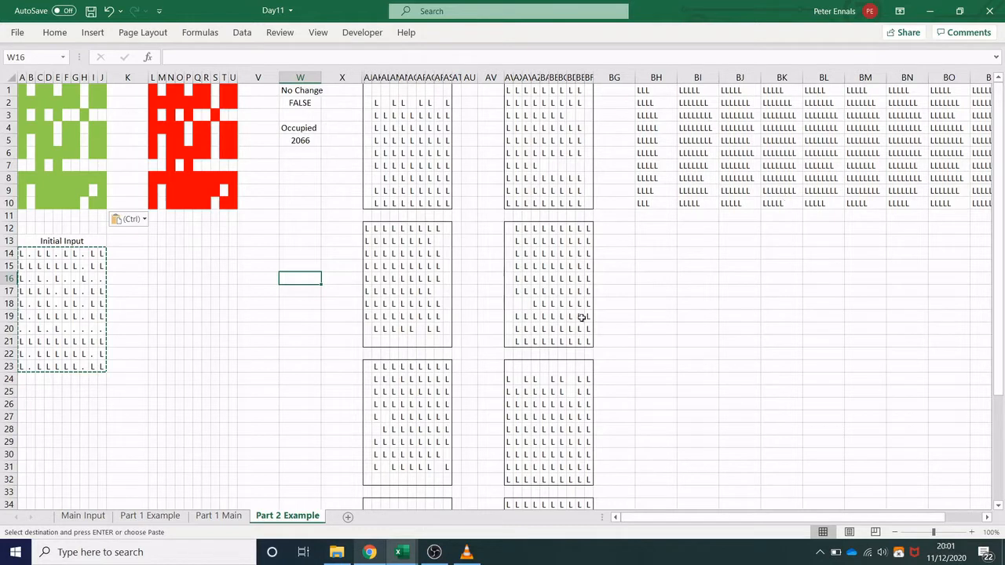
click(404, 128)
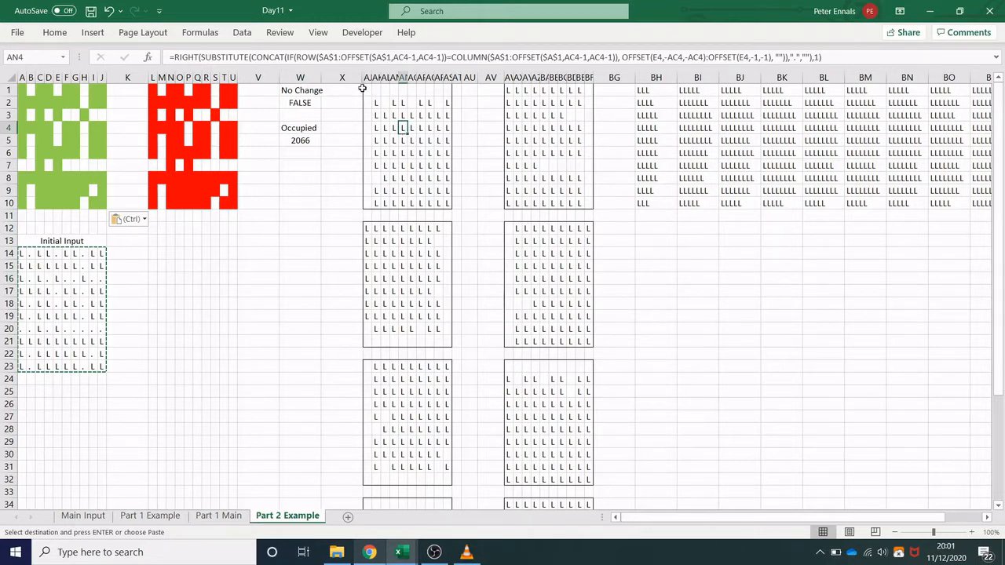
click(395, 279)
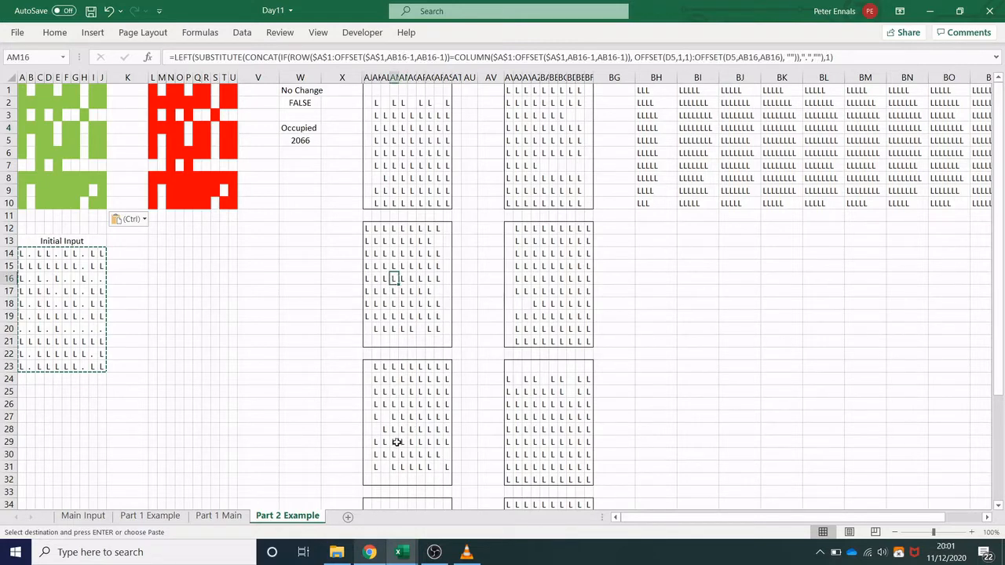
scroll(394, 443, down, 4)
click(403, 396)
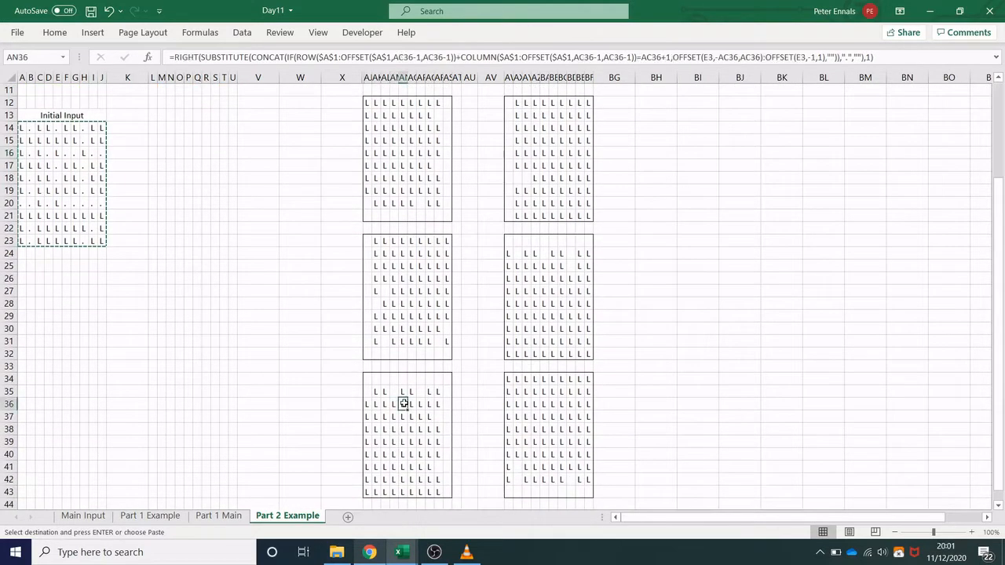
Step: Inspect the formula at BA7 in the horizontal line-of-sight grid of Part 2 Example and look over the grids below it
scroll(403, 400, down, 1)
scroll(404, 403, up, 1)
scroll(403, 402, up, 5)
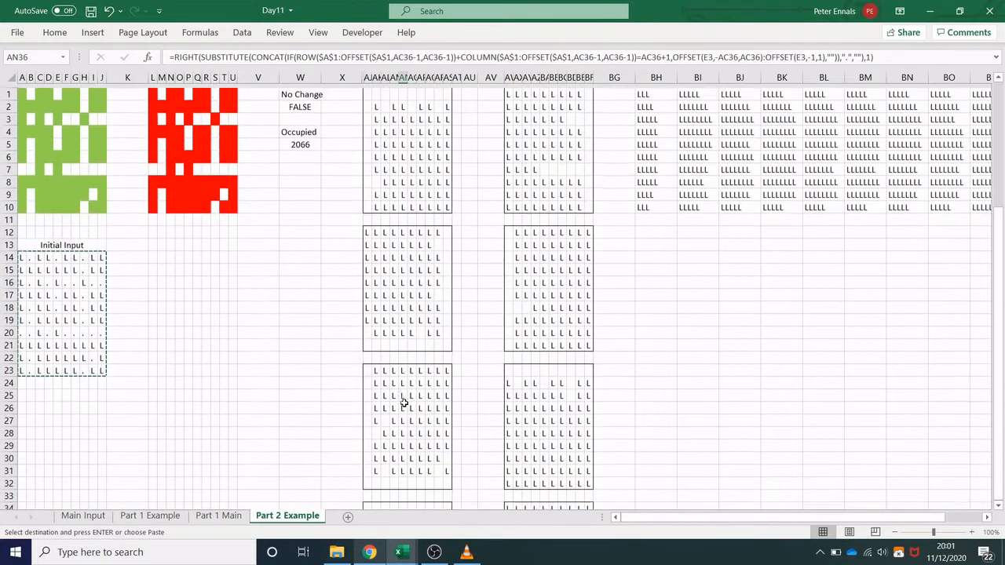
click(541, 167)
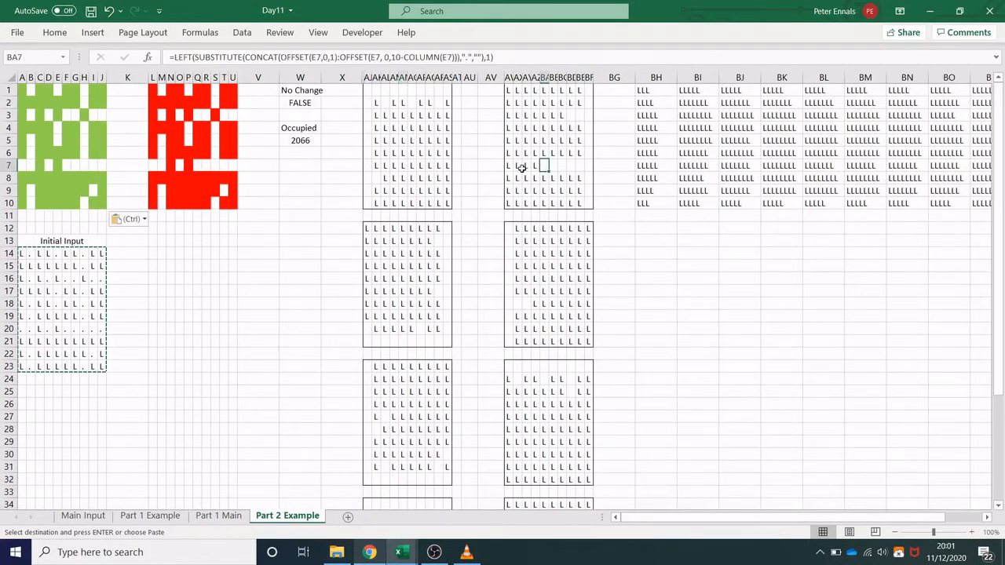
scroll(552, 288, down, 3)
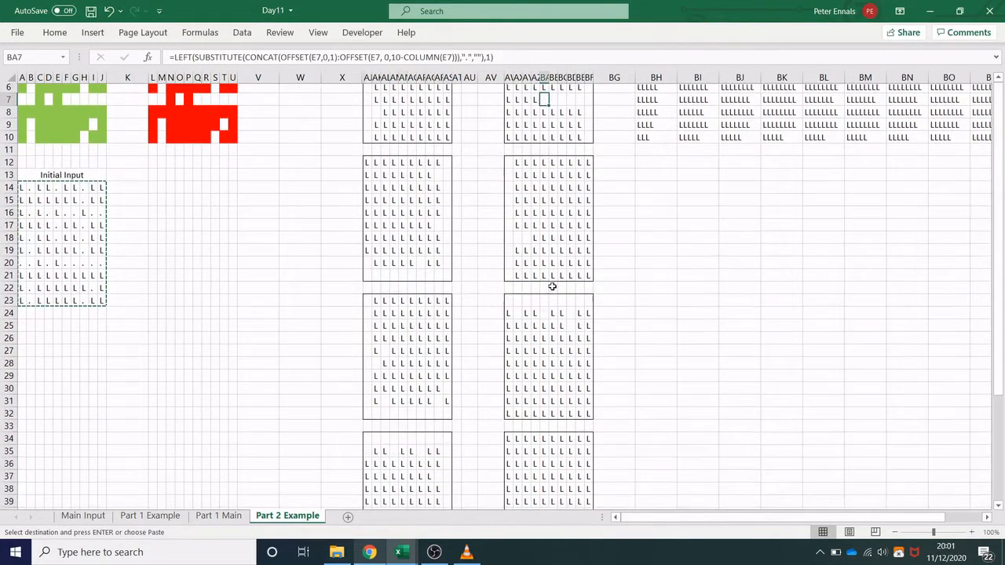
scroll(553, 285, up, 3)
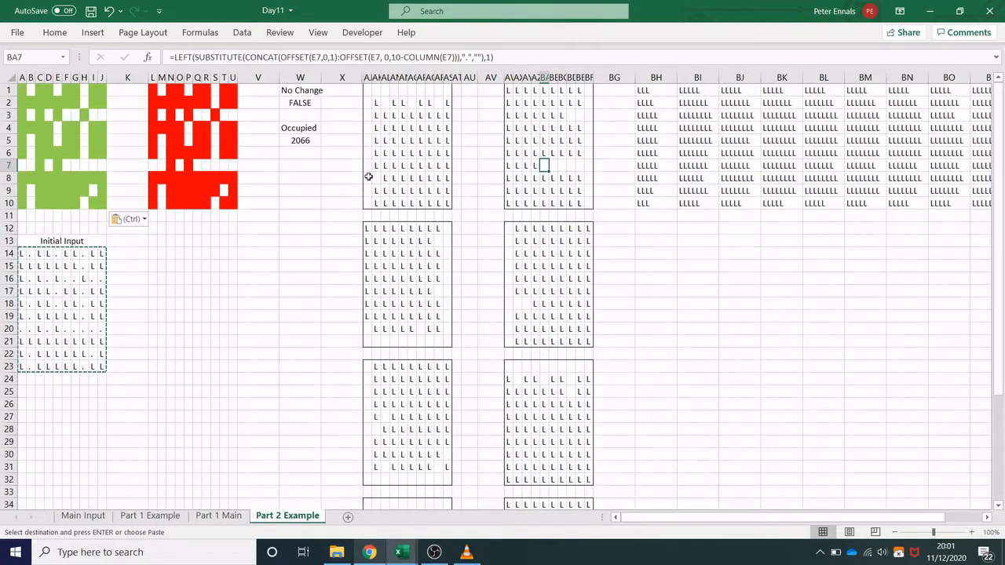
Step: Mark seat G4 in the current seating grid as occupied by entering #
click(69, 143)
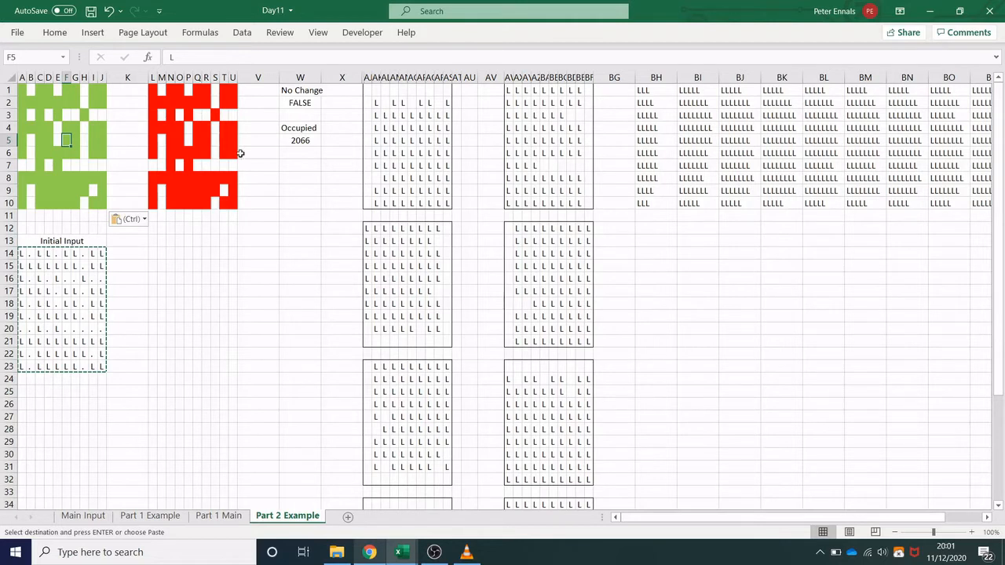
click(75, 128)
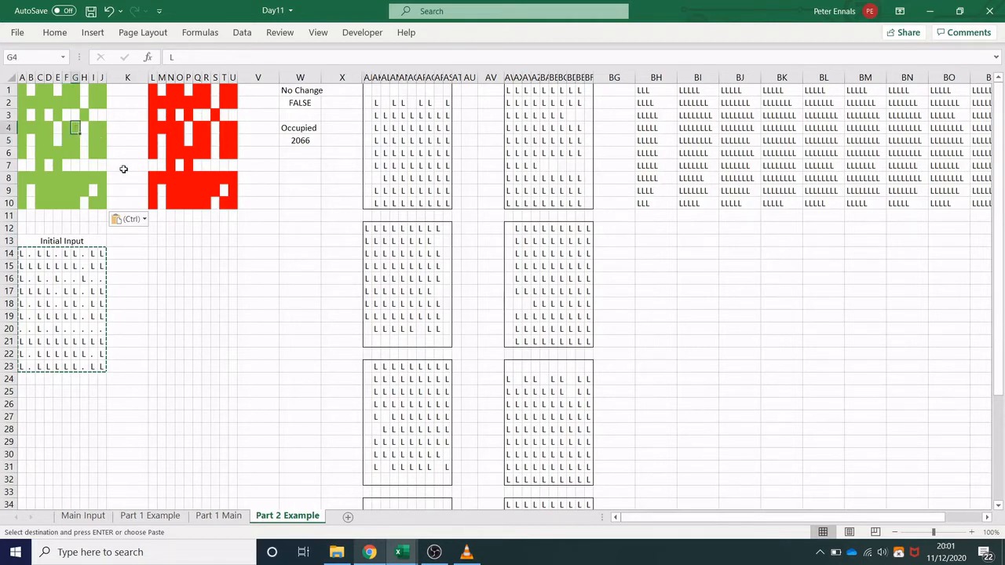
text(#)
key(Return)
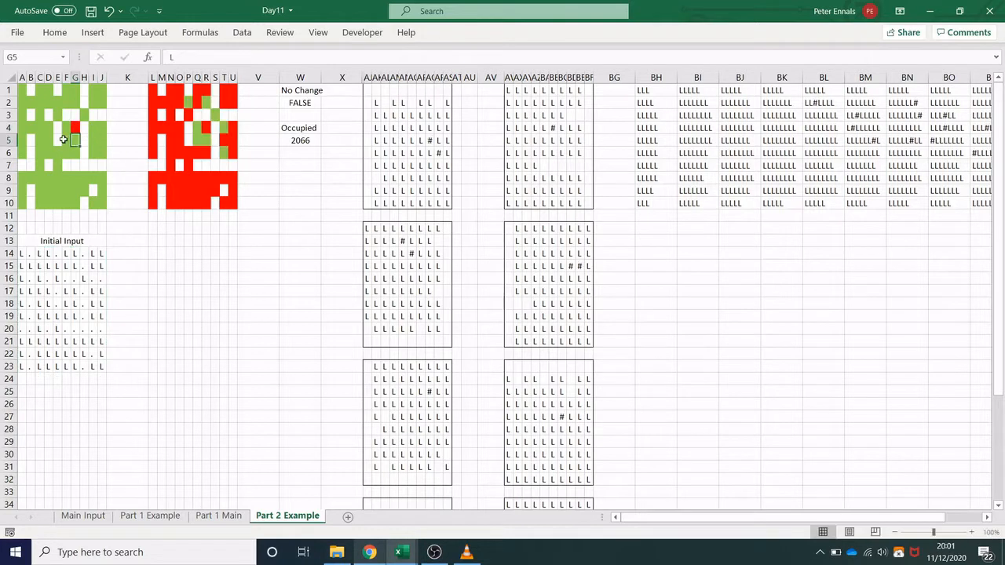
Step: Inspect the line-of-sight formula in AQ5 and trace the diagonal between cells G4, H5 and I6 in the seating grid
click(431, 140)
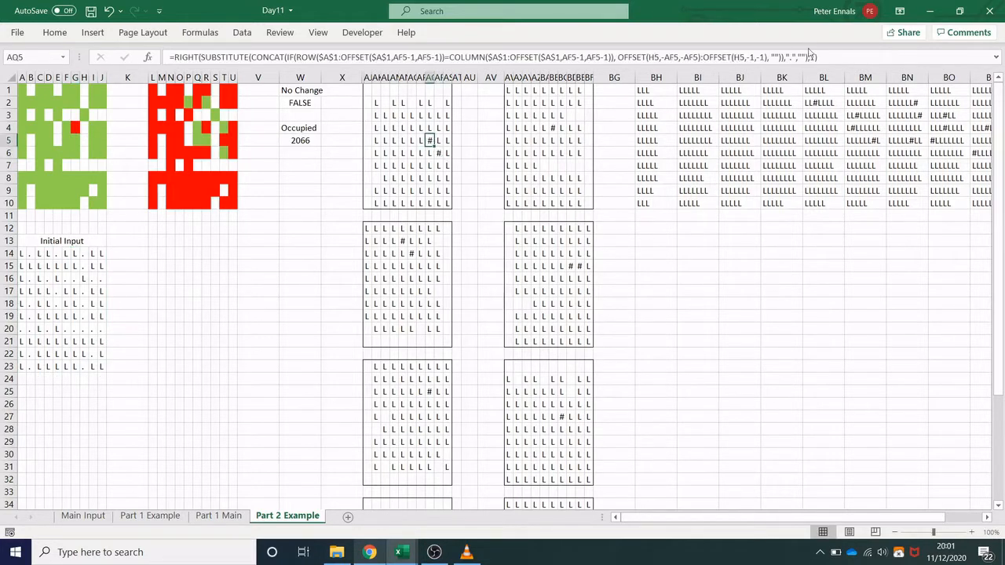
click(85, 140)
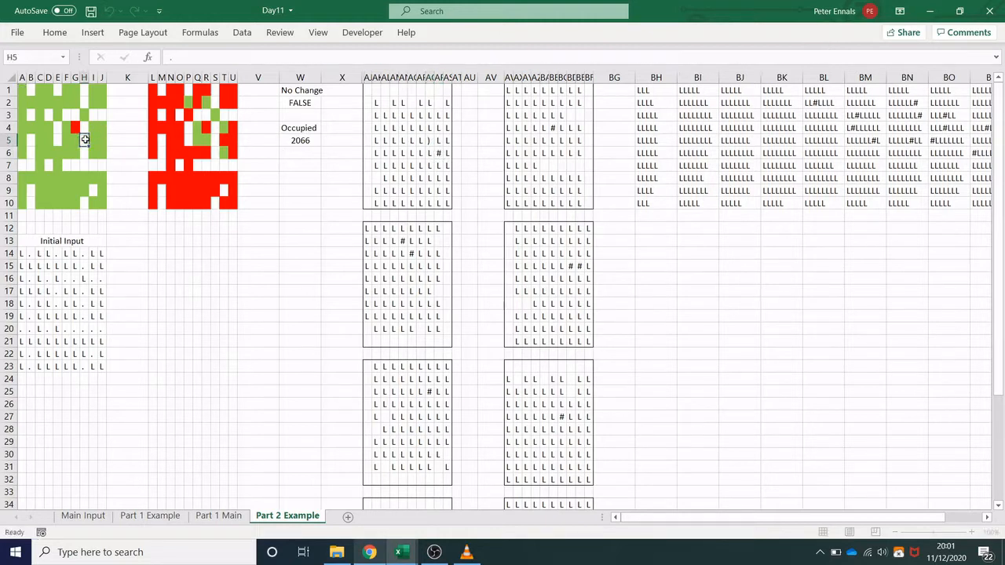
click(92, 150)
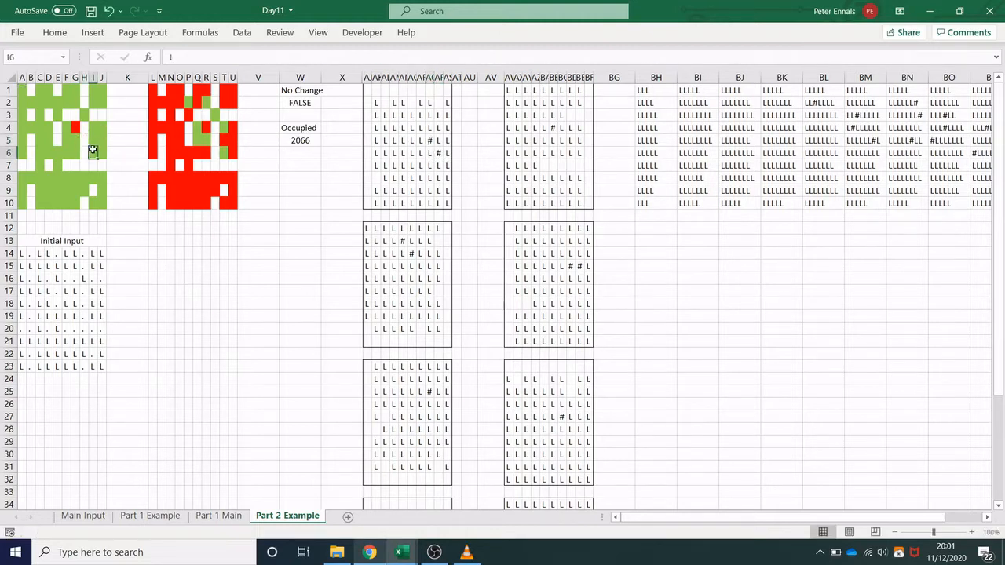
click(83, 140)
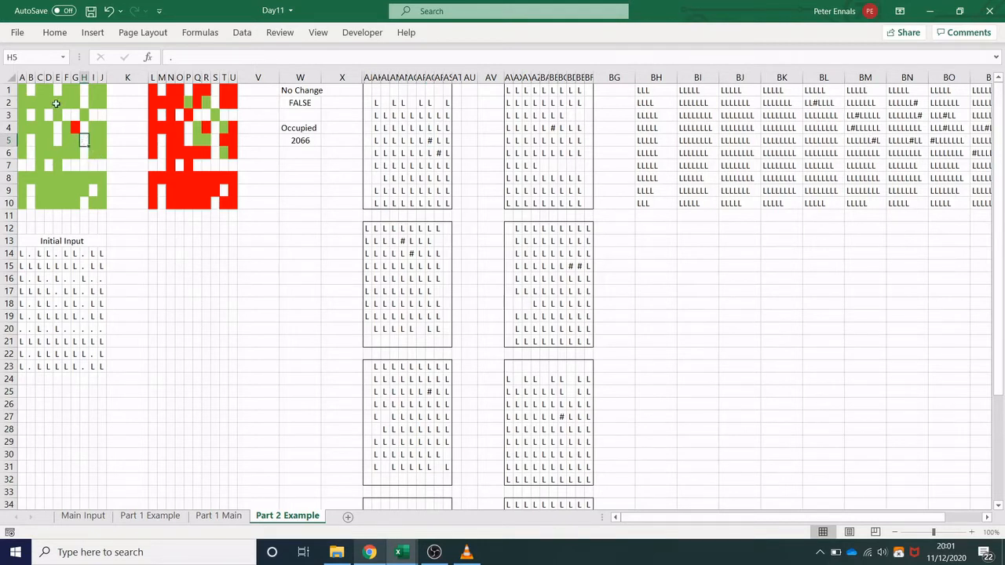
click(75, 127)
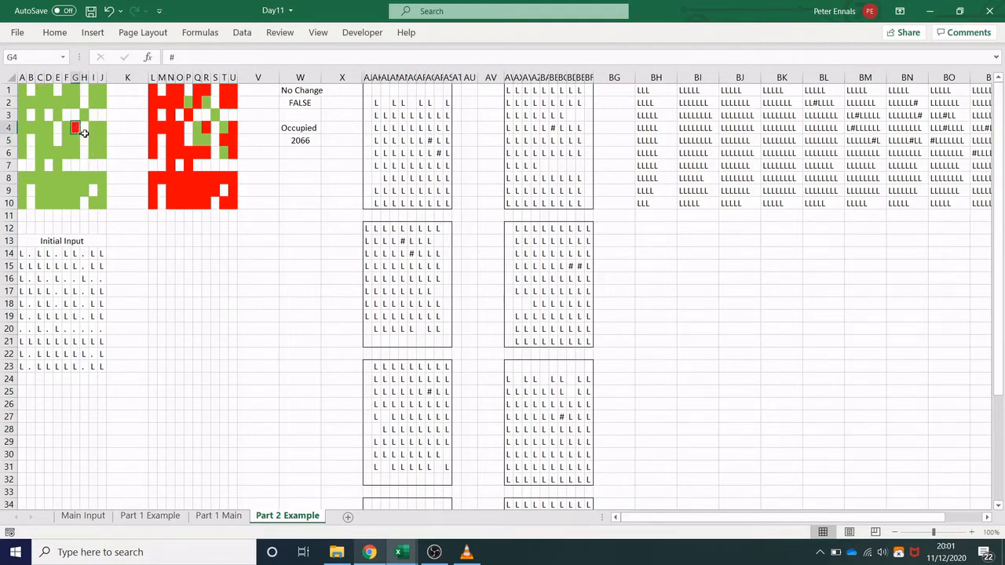
click(84, 142)
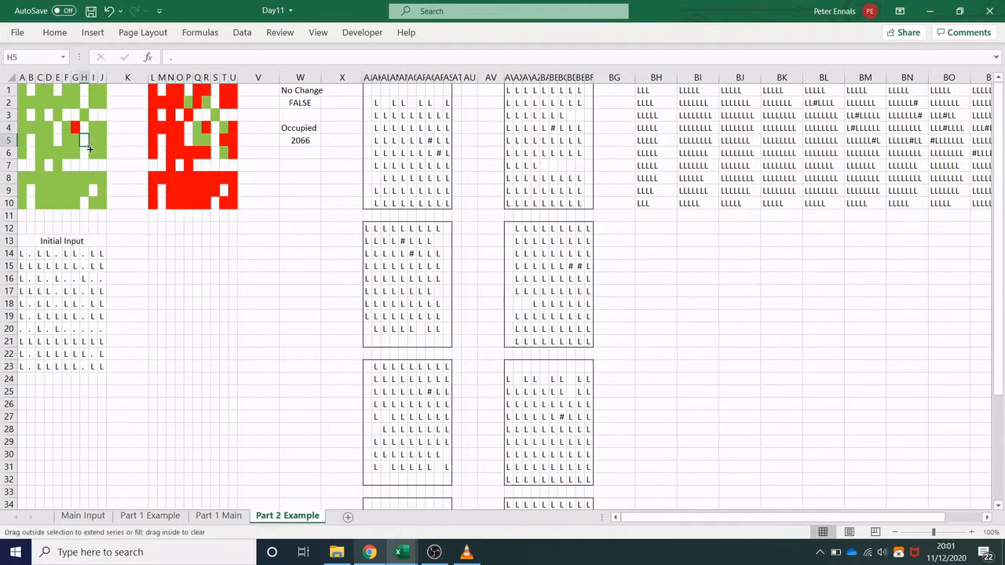
click(92, 149)
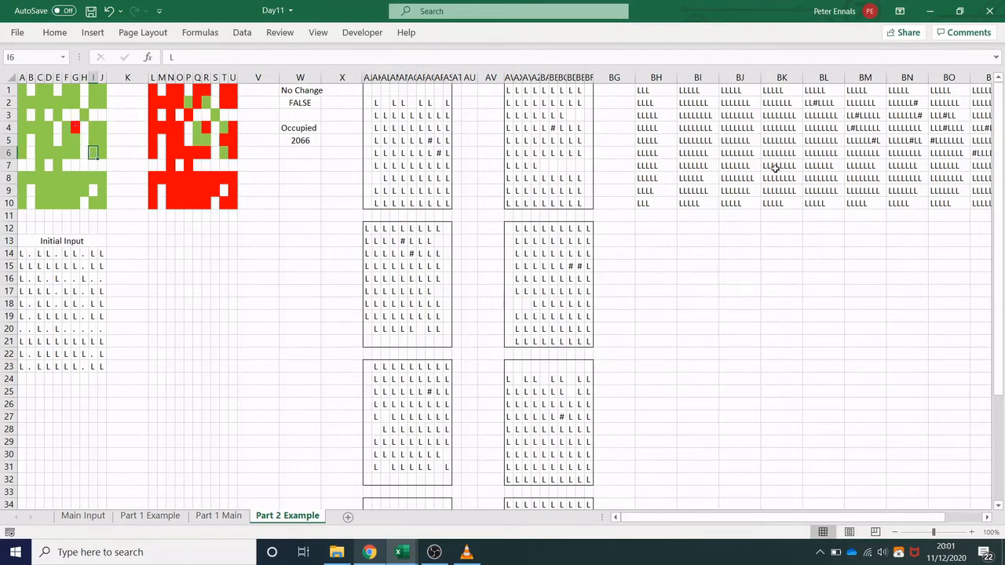
Step: Examine the combined visible-seat strings starting at BH1 and relate them to corner seat A1 and its neighbours B2 and A2
scroll(775, 168, right, 5)
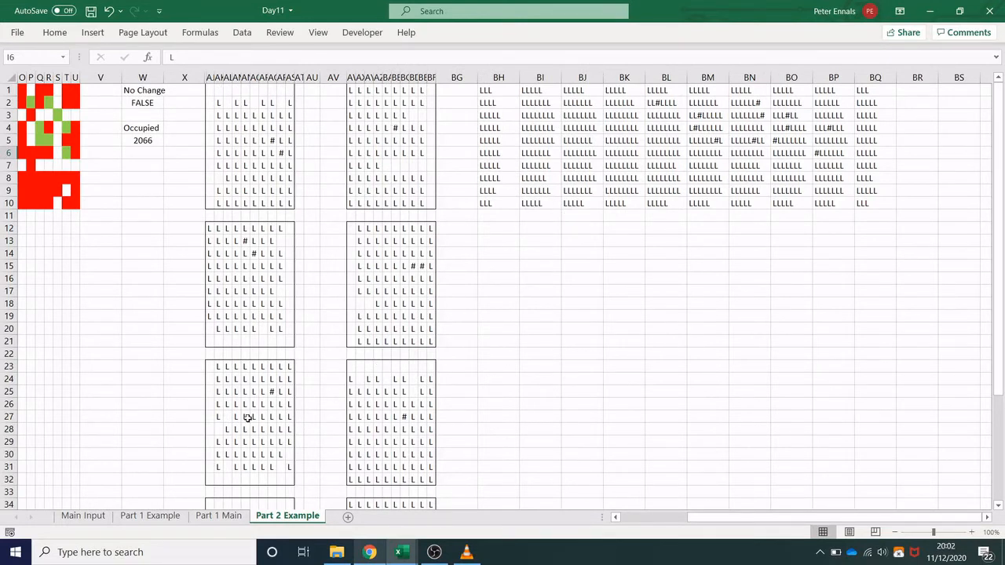
click(493, 91)
key(ctrl+Home)
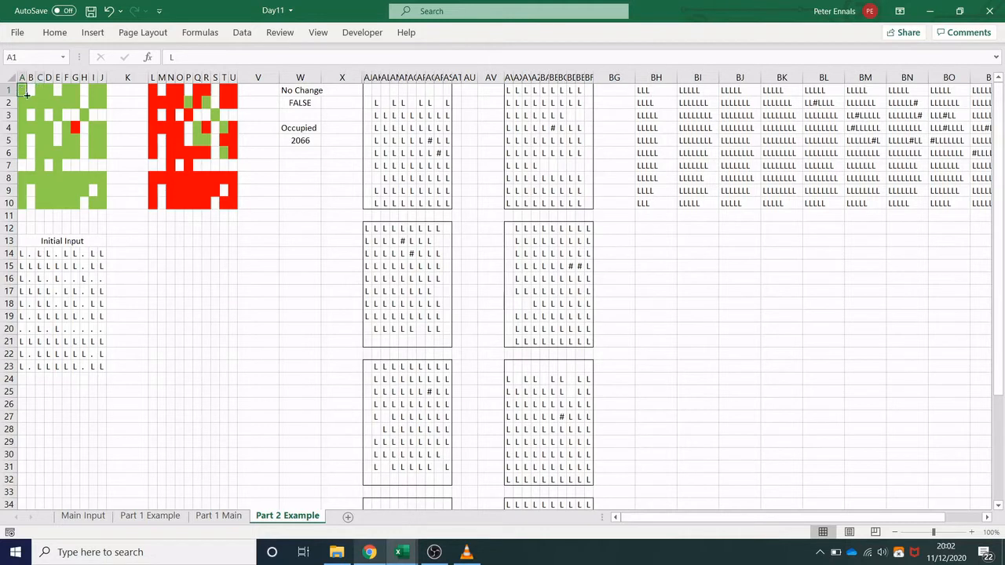
click(32, 102)
click(23, 91)
click(20, 103)
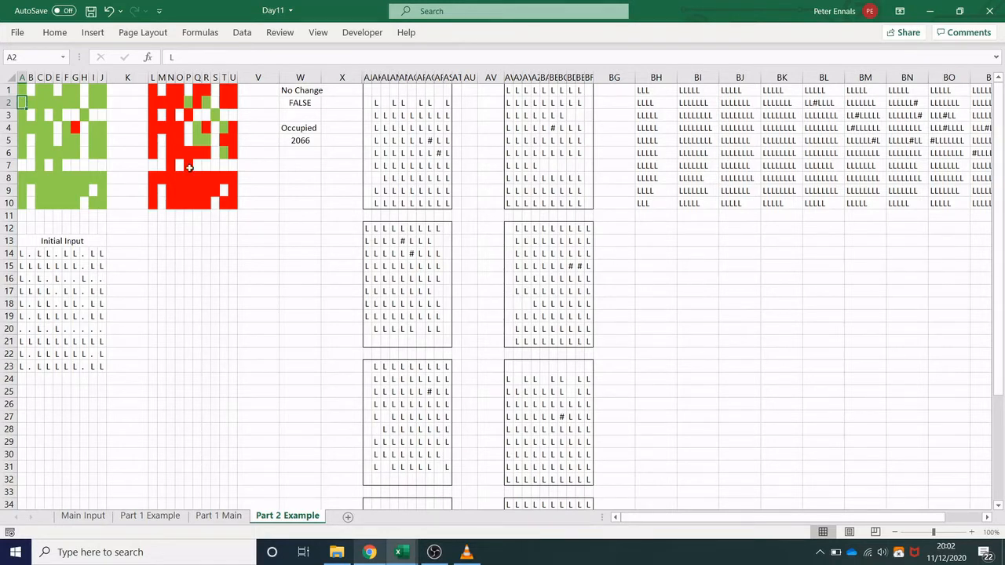
Step: Restore seat G4 in the current seating grid to L
click(78, 127)
text(L)
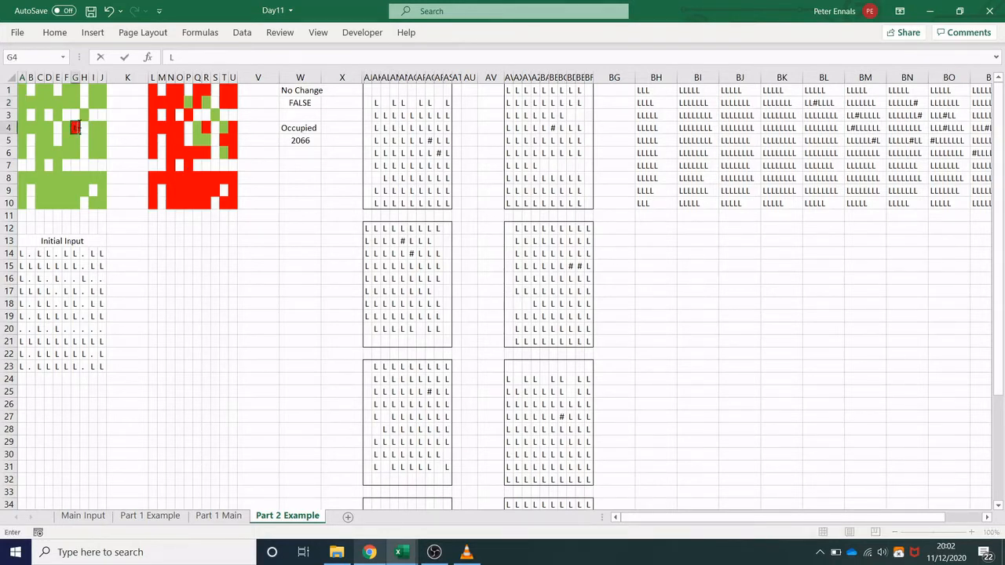
key(Return)
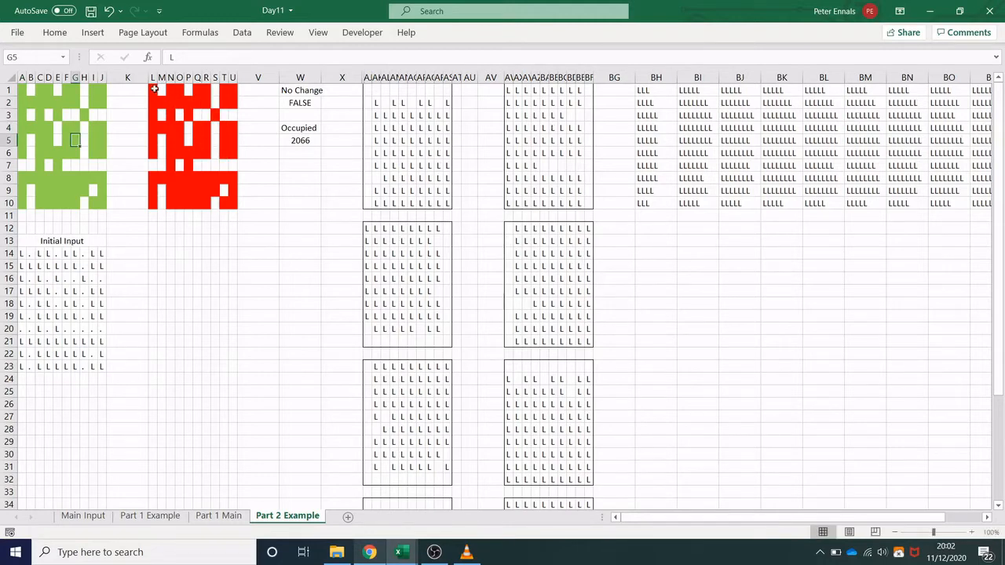
Step: Copy the next-state grid L1:U10 and paste its values at A1 for two rounds of the seating simulation
drag(154, 89, 233, 202)
key(ctrl+c)
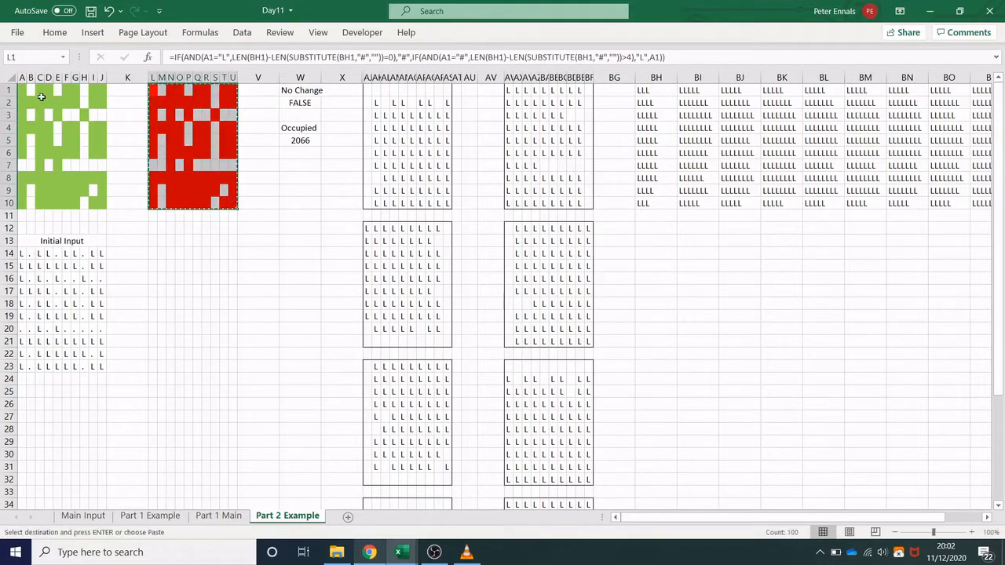
right_click(22, 89)
click(96, 155)
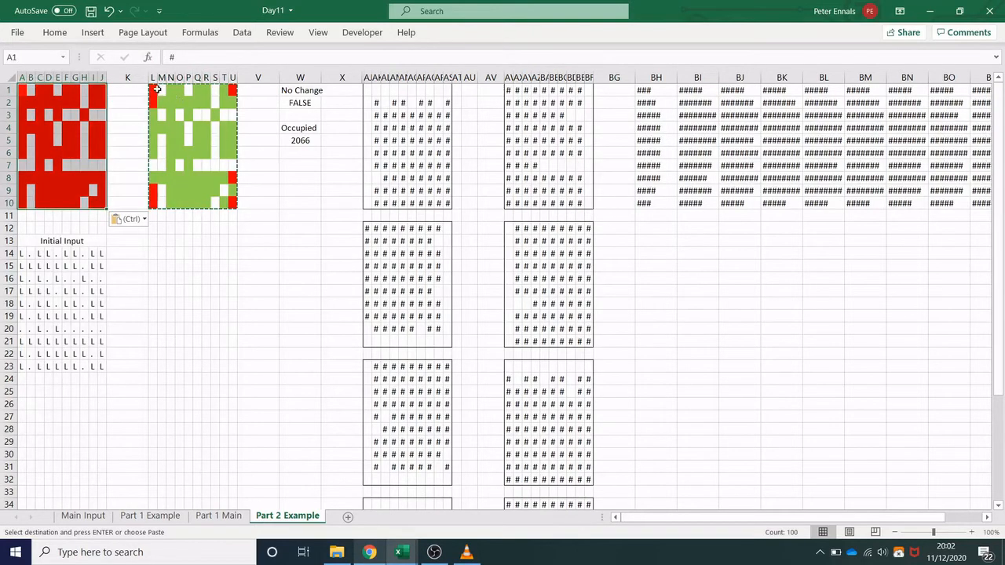
drag(156, 90, 230, 196)
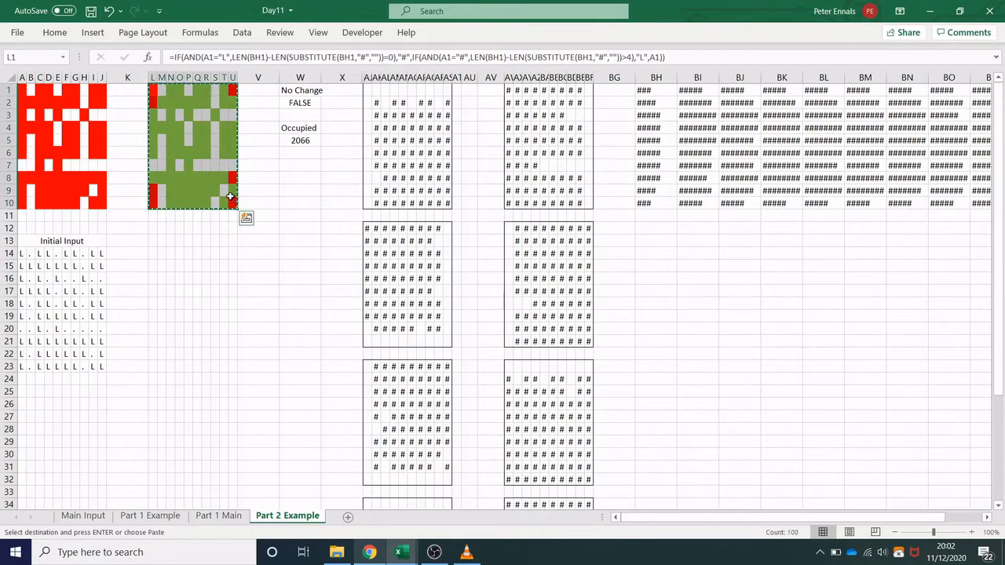
right_click(24, 89)
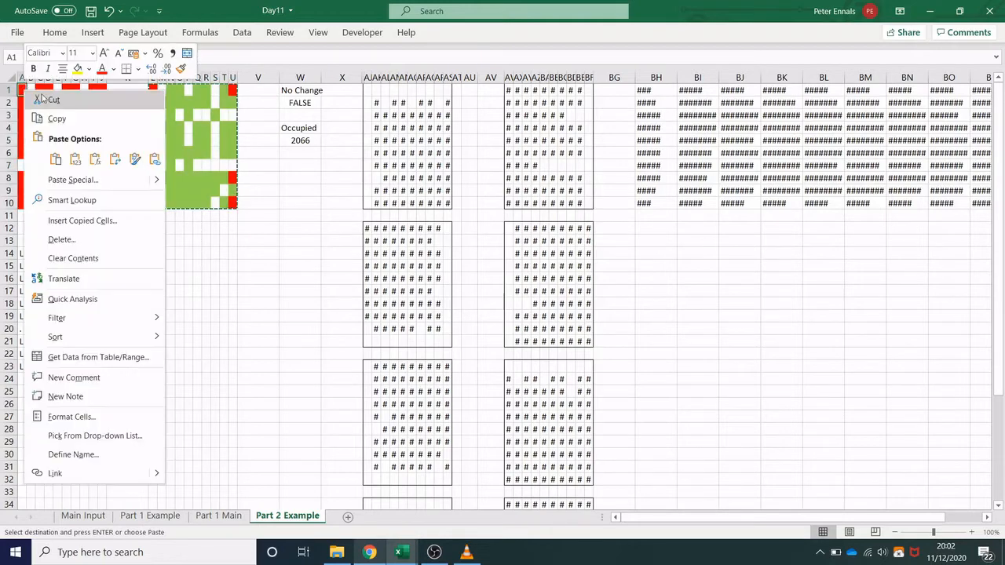
click(75, 158)
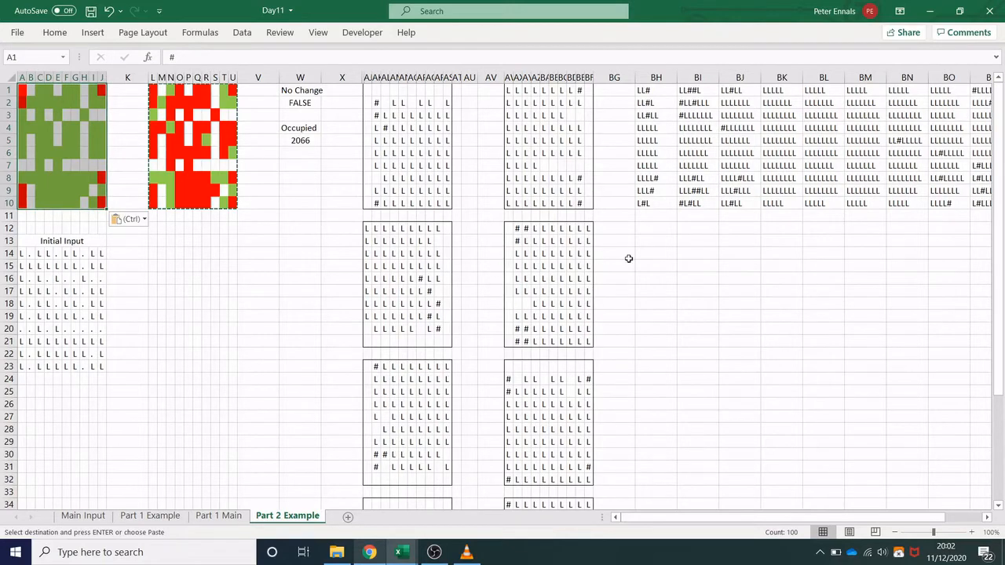
Step: Advance the simulation three more rounds by pasting the values of L1:U10 over the current grid at A1 each time
click(156, 92)
drag(156, 92, 233, 203)
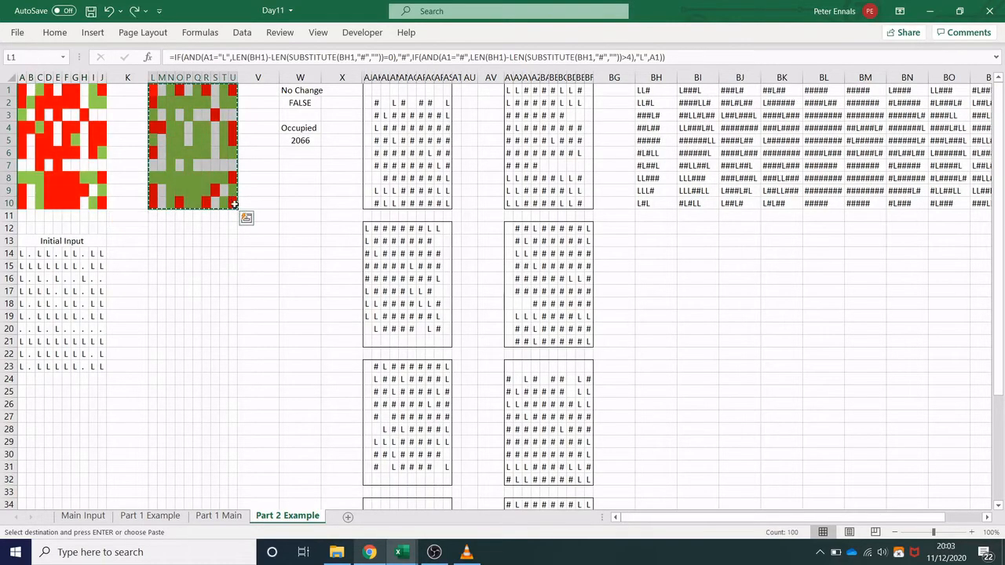
key(ctrl+c)
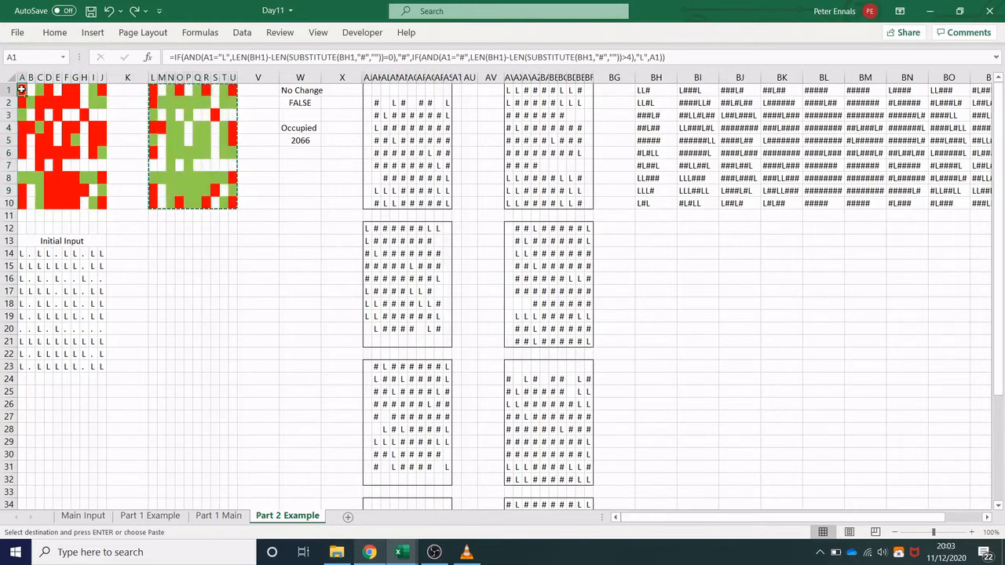
right_click(21, 90)
click(77, 156)
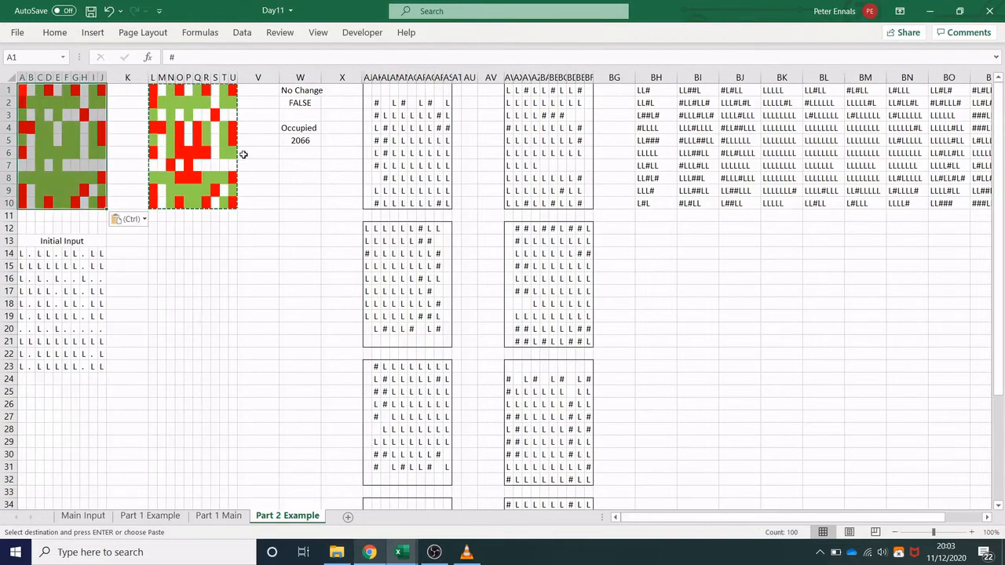
drag(153, 92, 233, 203)
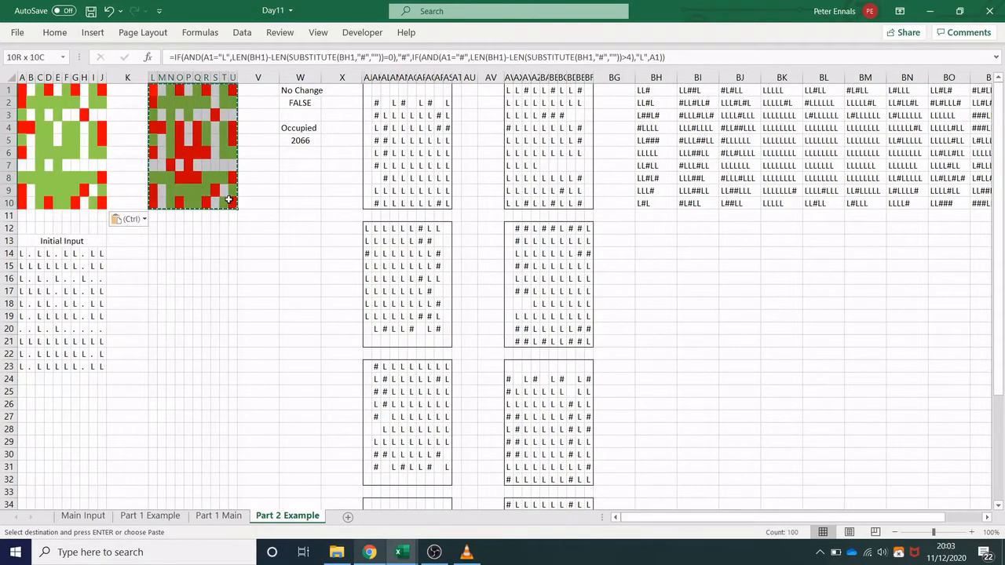
click(22, 91)
right_click(22, 90)
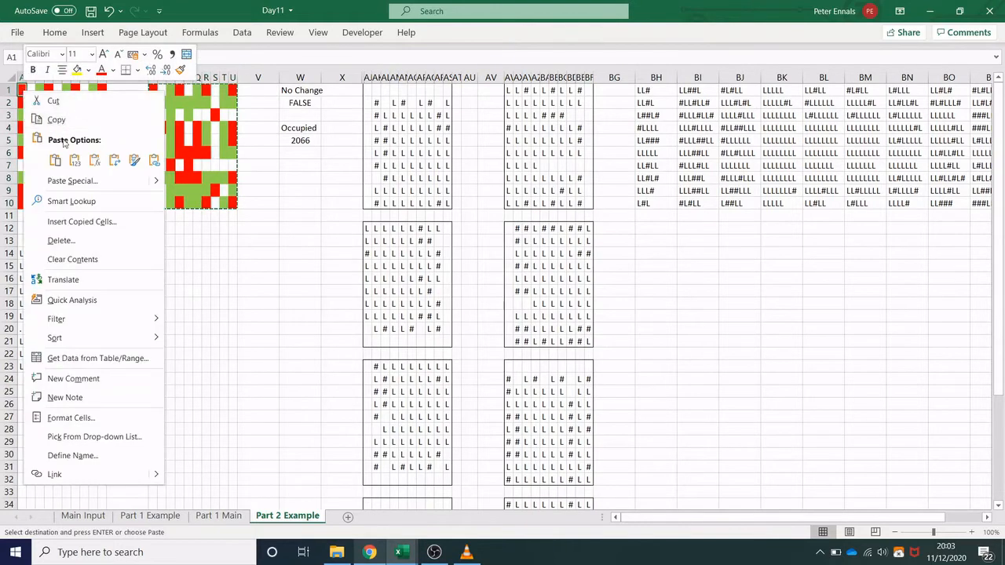
click(75, 156)
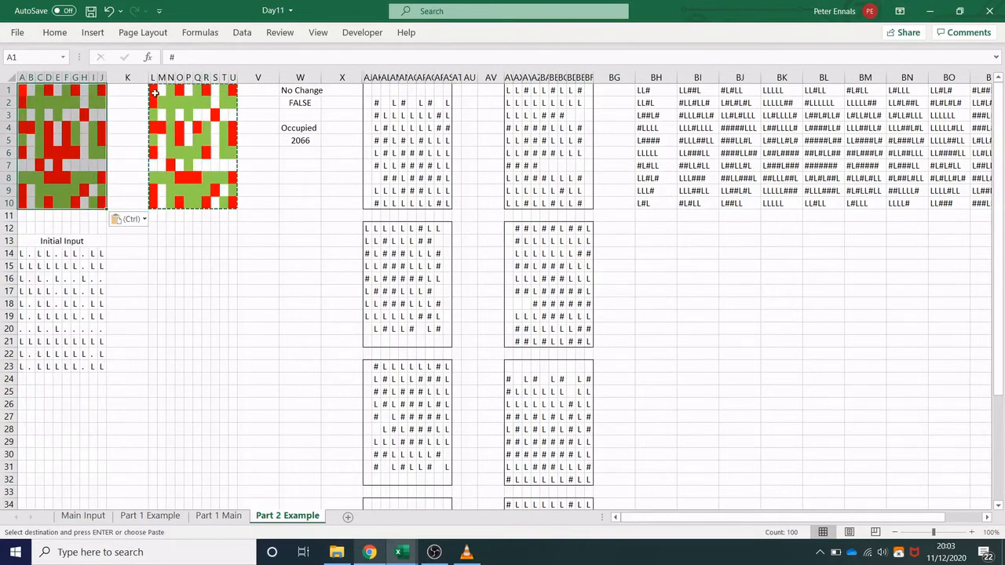
drag(155, 91, 233, 201)
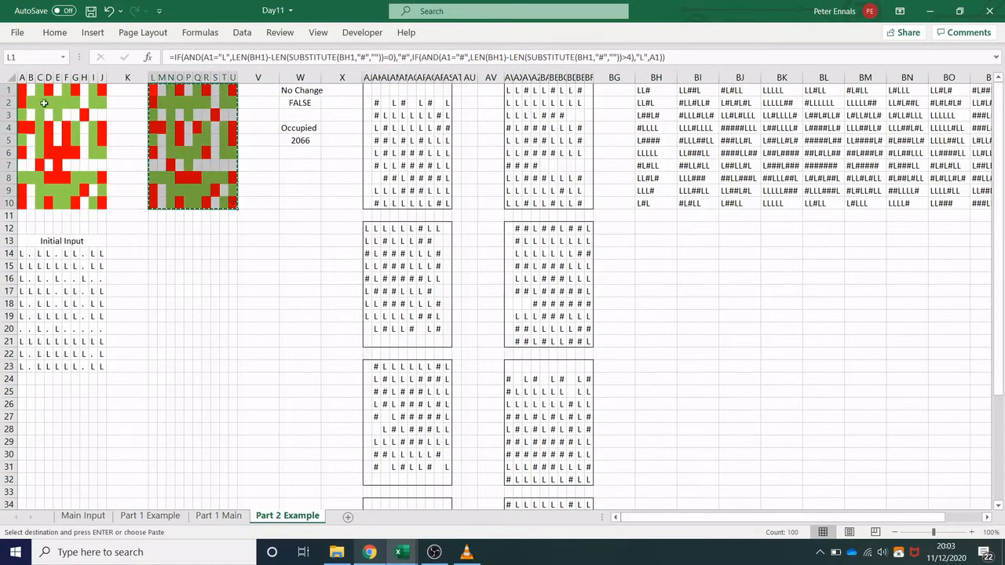
right_click(22, 90)
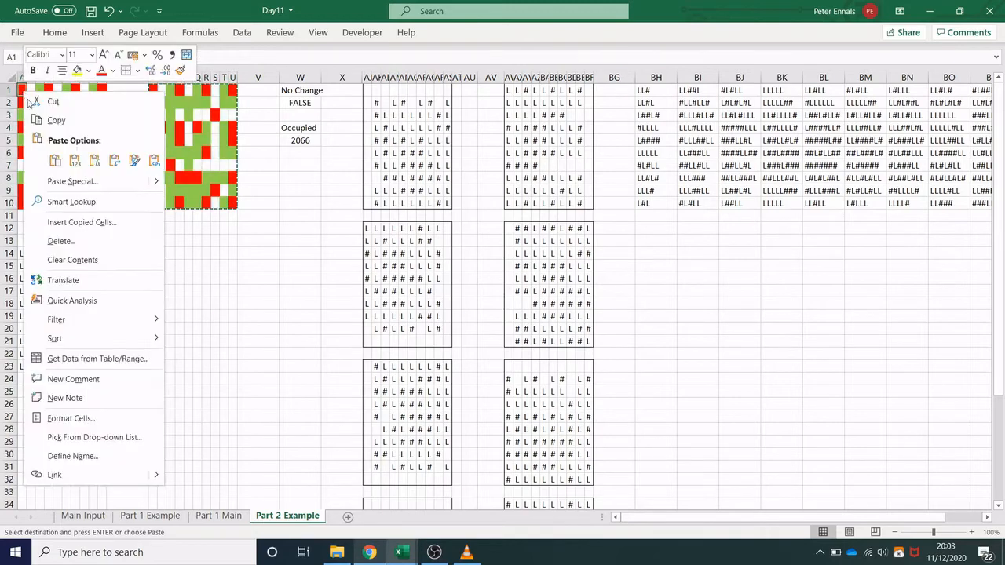
click(75, 159)
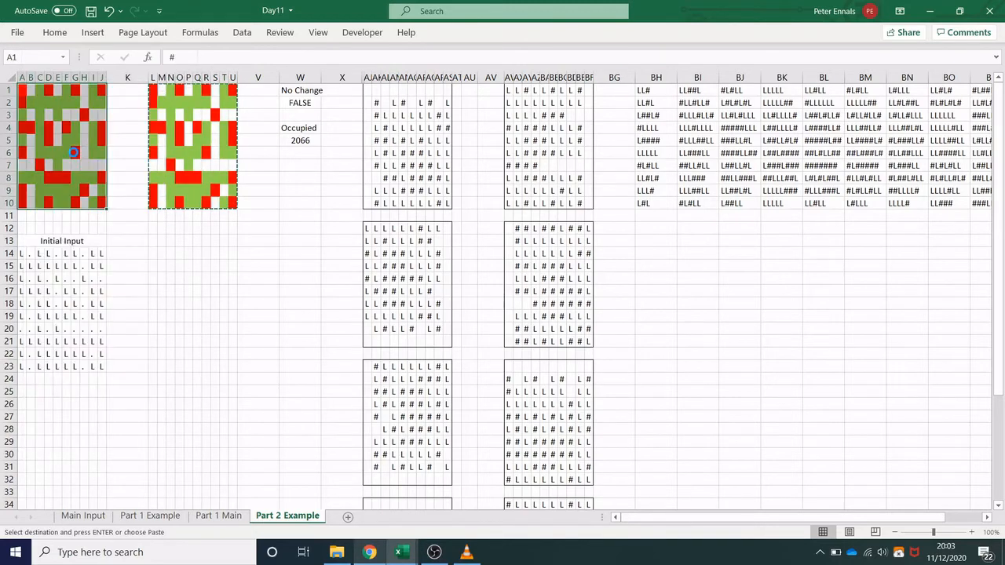
Step: Check the No Change result in W2 and the Occupied count formula in W5 of Part 2 Example
click(308, 99)
click(311, 139)
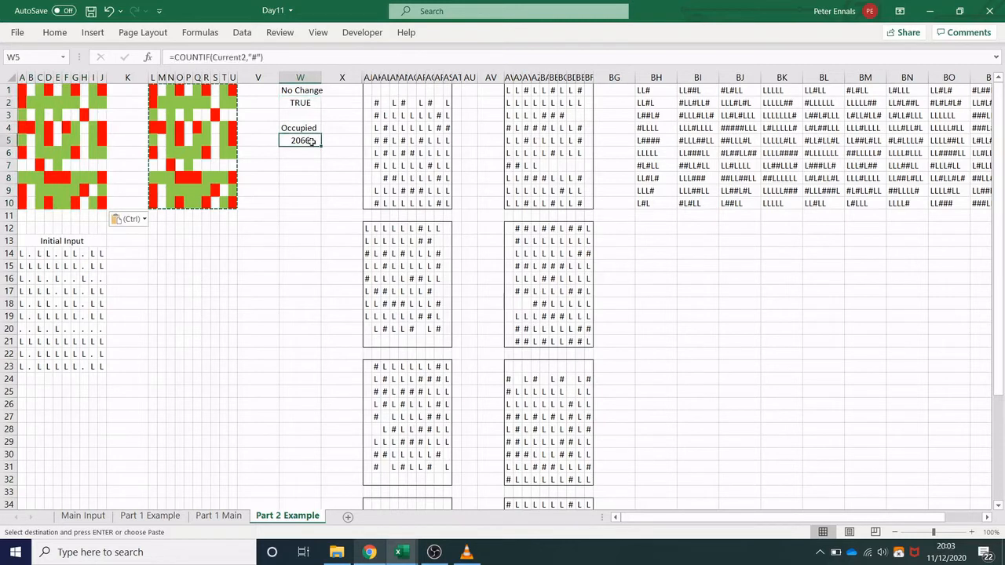
click(315, 203)
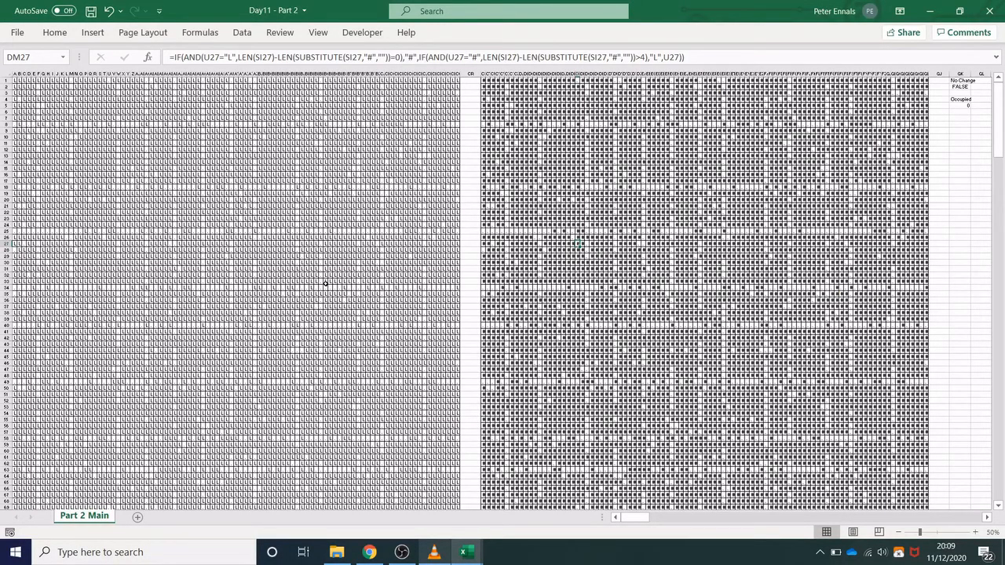
Step: Examine the Part 2 Main sheet's seating grids, the directional line-of-sight blocks including the formula in OX25, and the combined visible-seat strings
scroll(325, 283, right, 10)
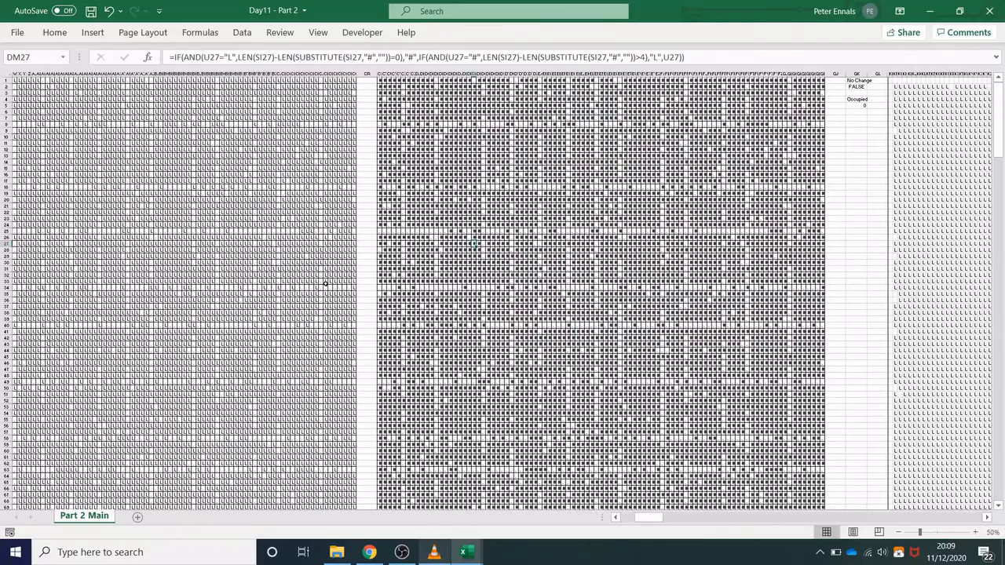
scroll(325, 283, right, 9)
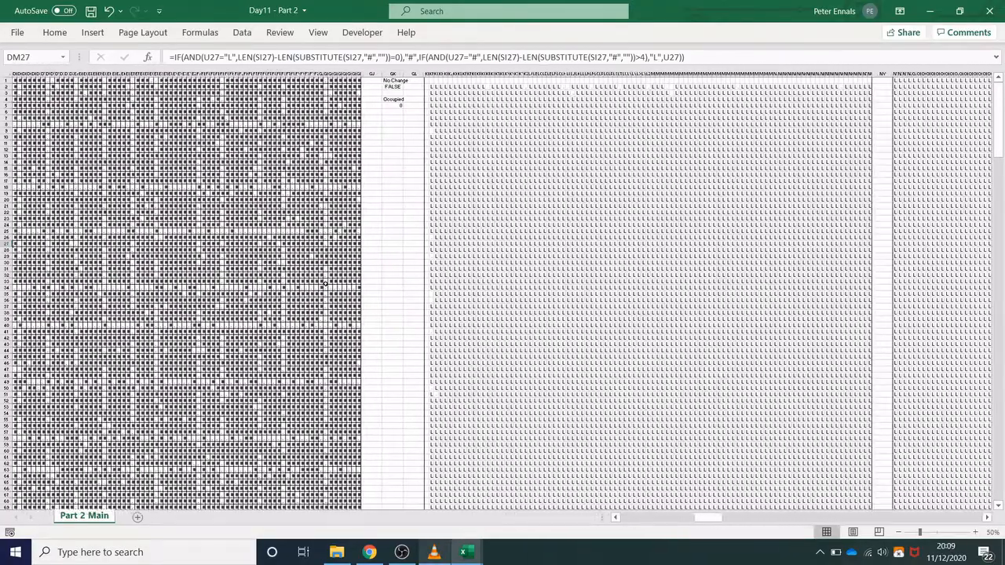
scroll(325, 283, right, 10)
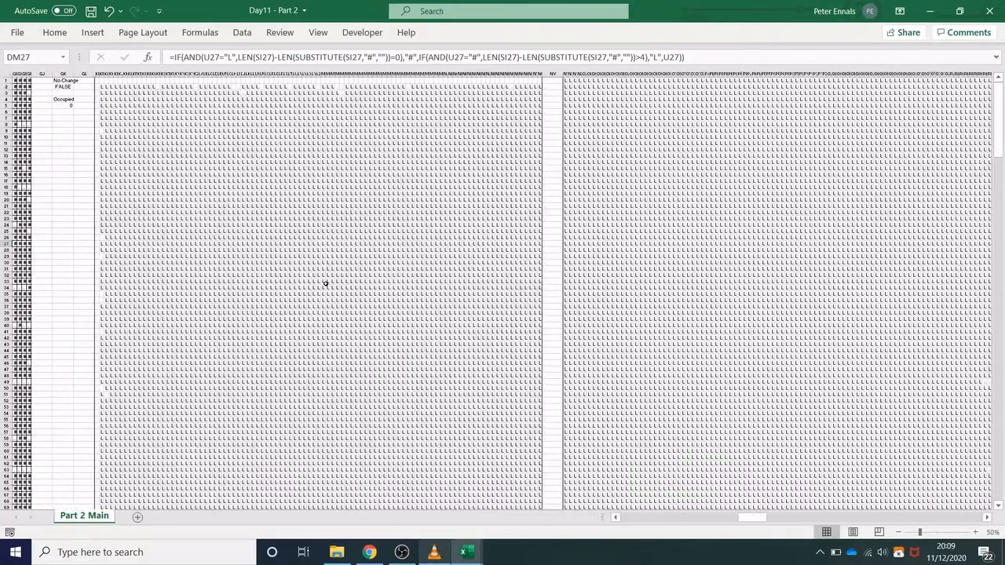
scroll(325, 283, right, 2)
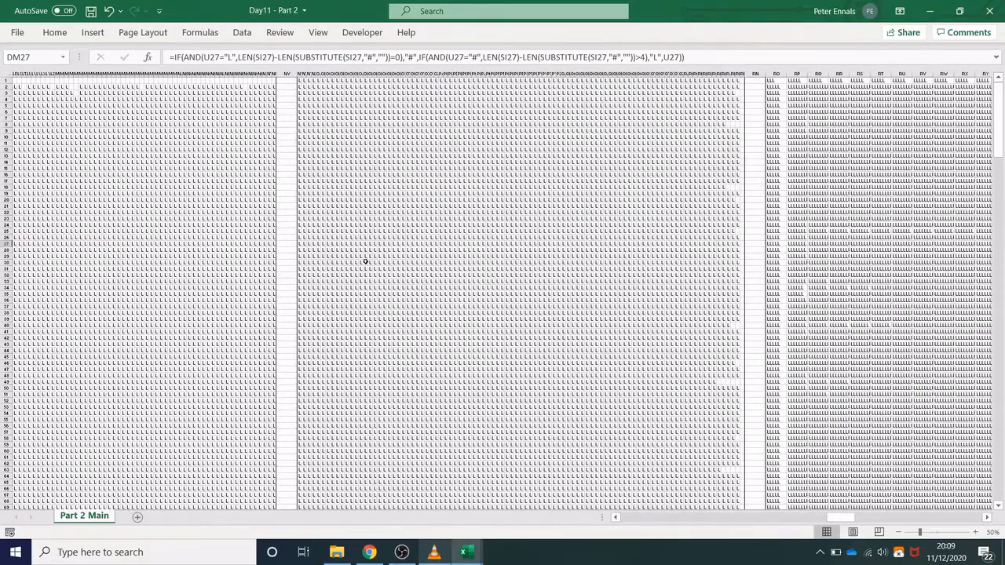
click(425, 230)
scroll(425, 230, right, 7)
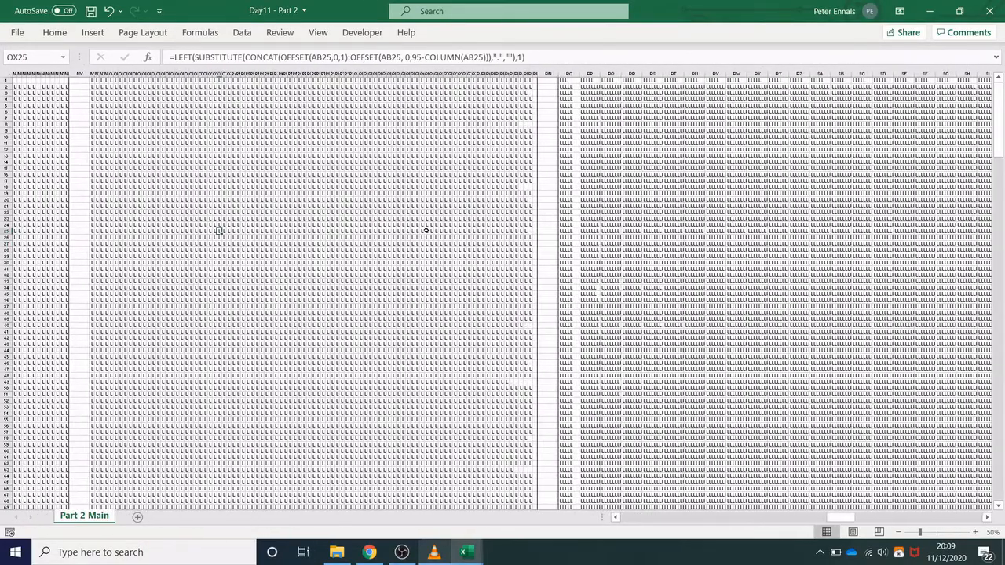
scroll(627, 268, right, 5)
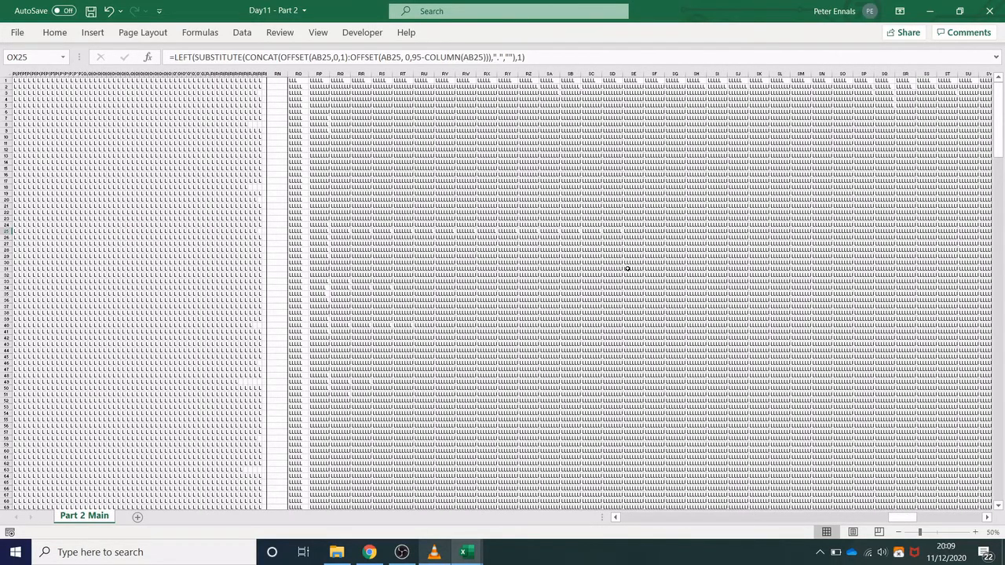
scroll(627, 269, right, 7)
scroll(627, 268, right, 10)
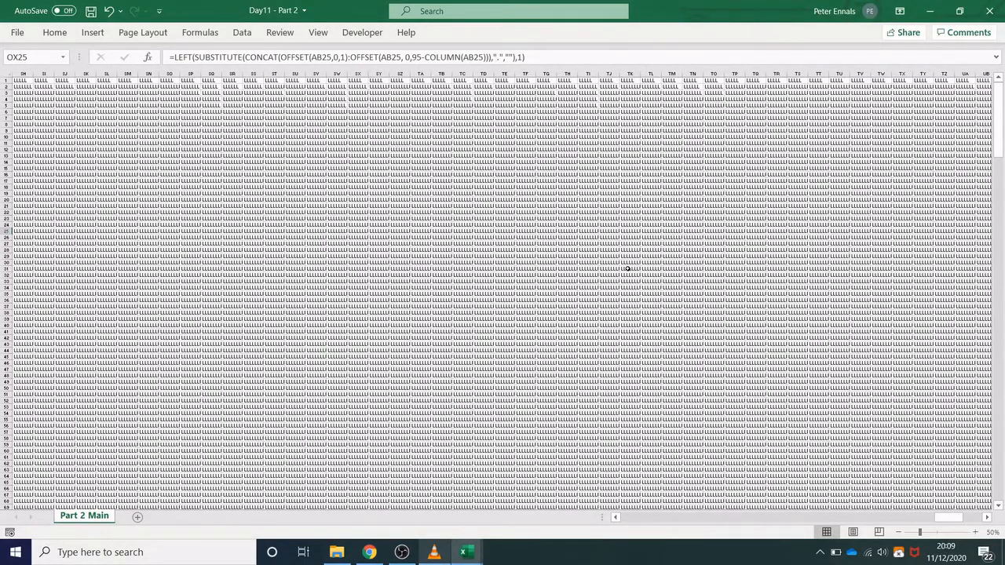
scroll(628, 268, right, 10)
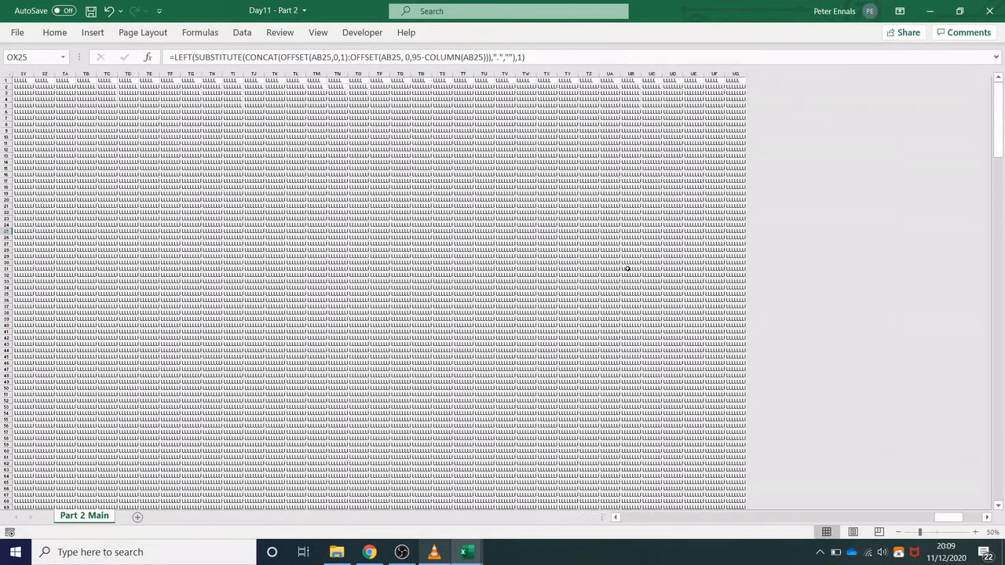
scroll(627, 268, left, 8)
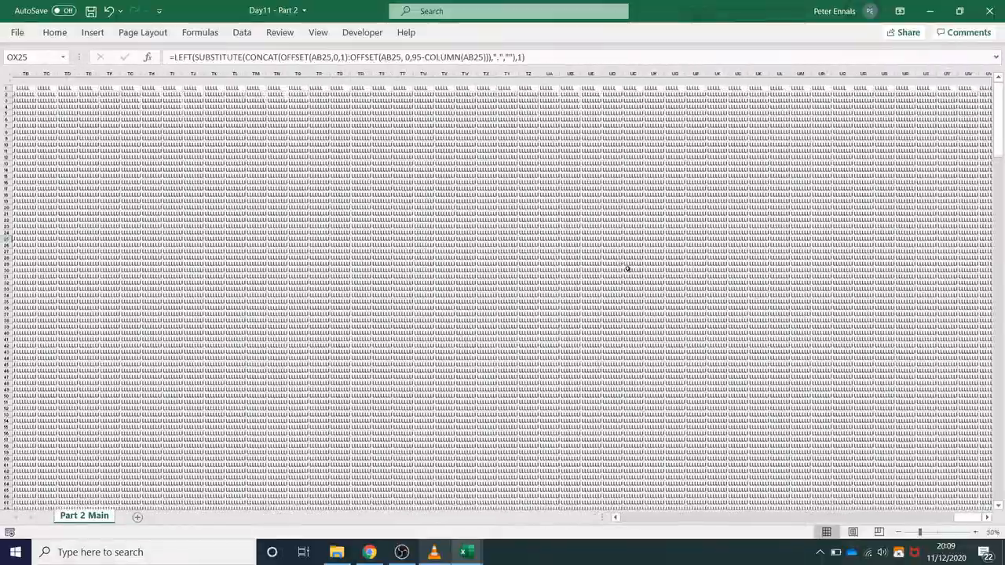
scroll(627, 269, left, 20)
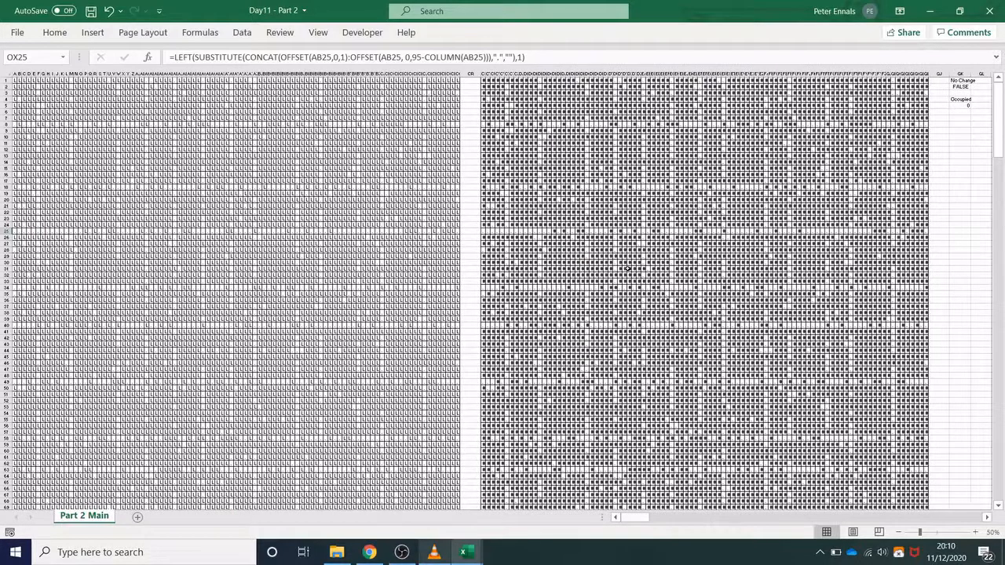
Step: Open the partTwo macro in the Visual Basic editor and select its Application.ScreenUpdating = False line
key(alt+F11)
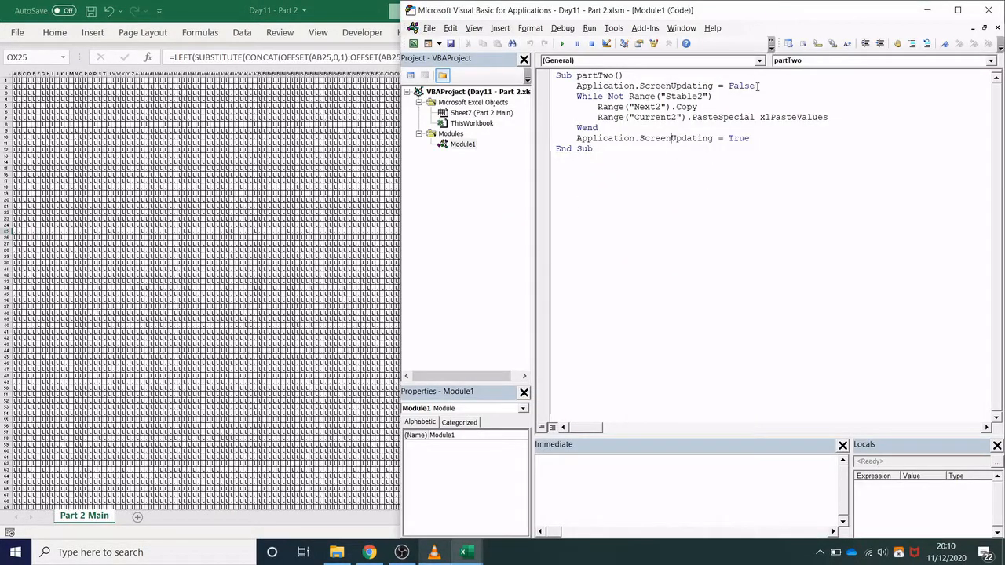
drag(755, 85, 584, 89)
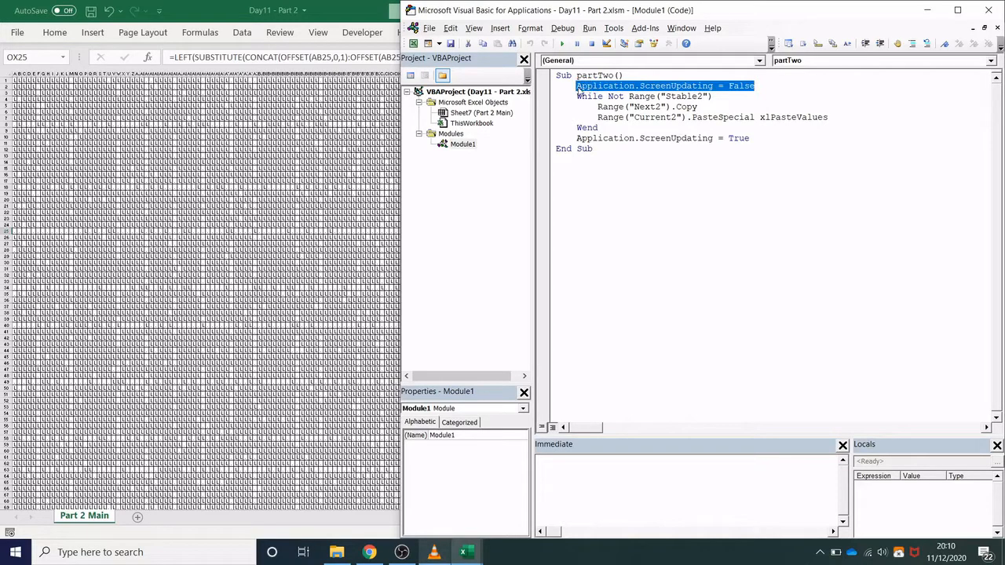